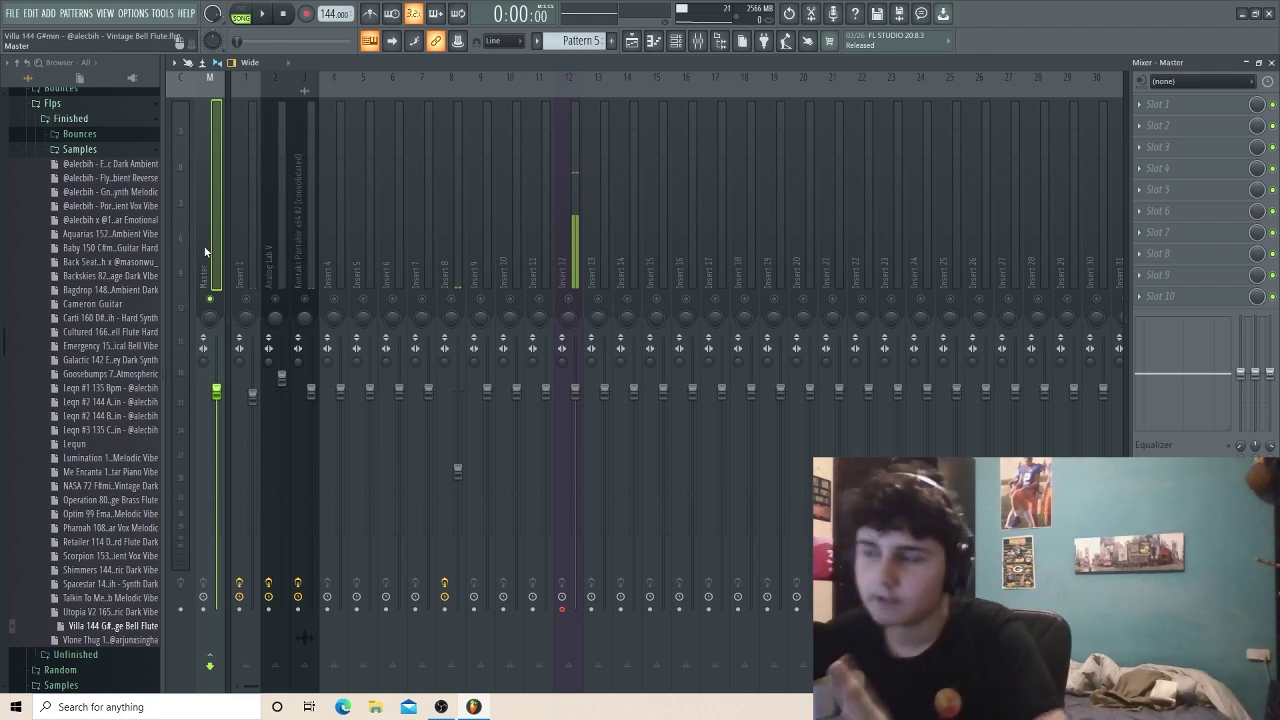
Step: Solo Track 3 in the playlist, play its audio clips, and enable Track 1 with the HalfTime mix-level automation
key("F5")
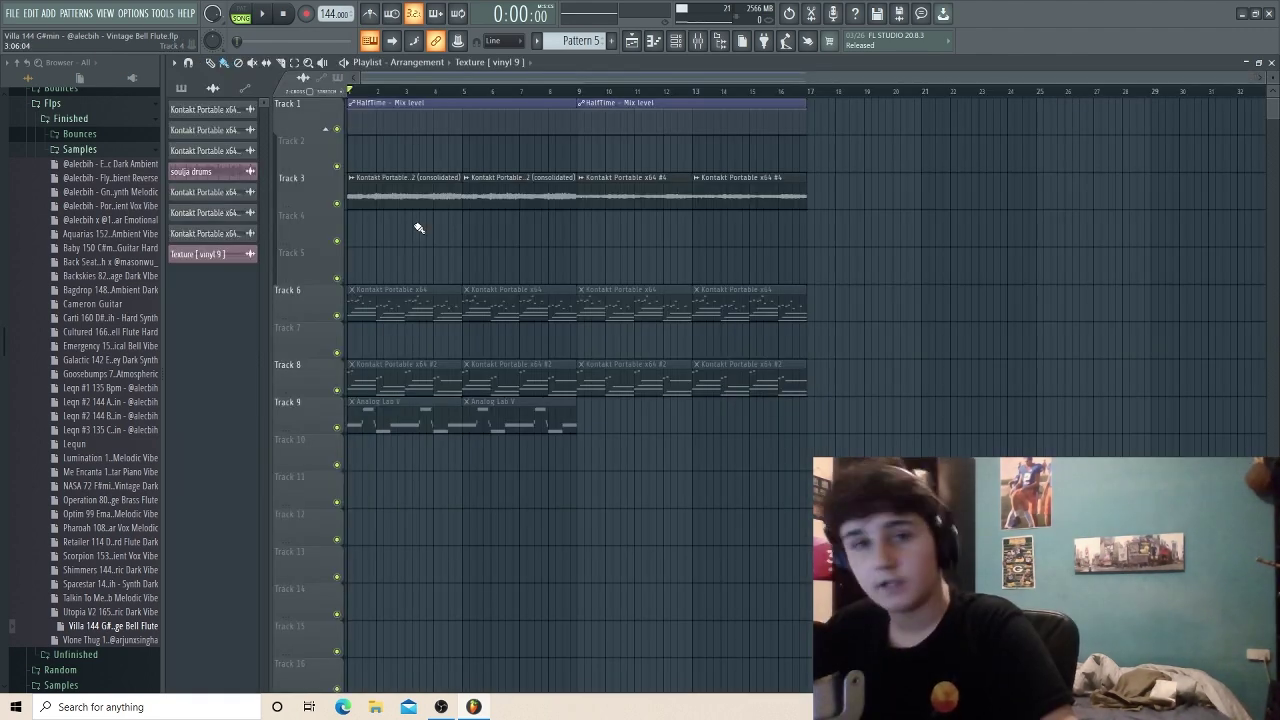
left_click(337, 203, "ctrl")
key("space")
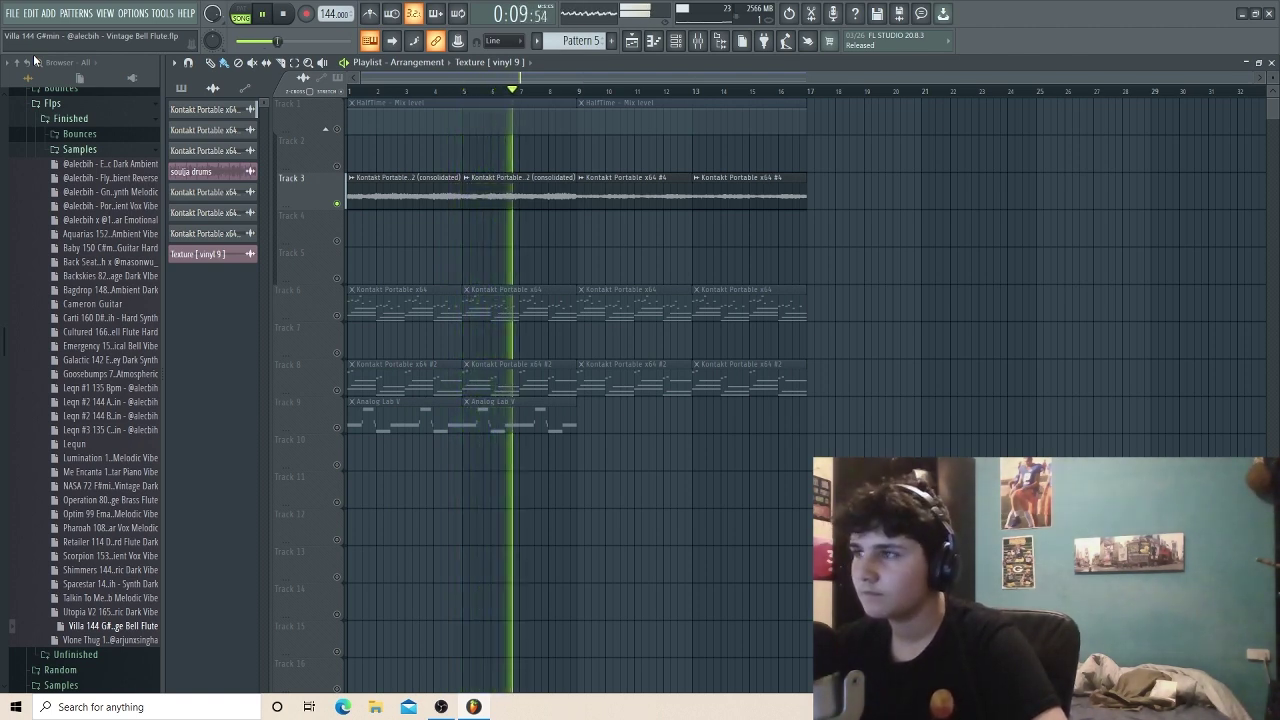
left_click(336, 129)
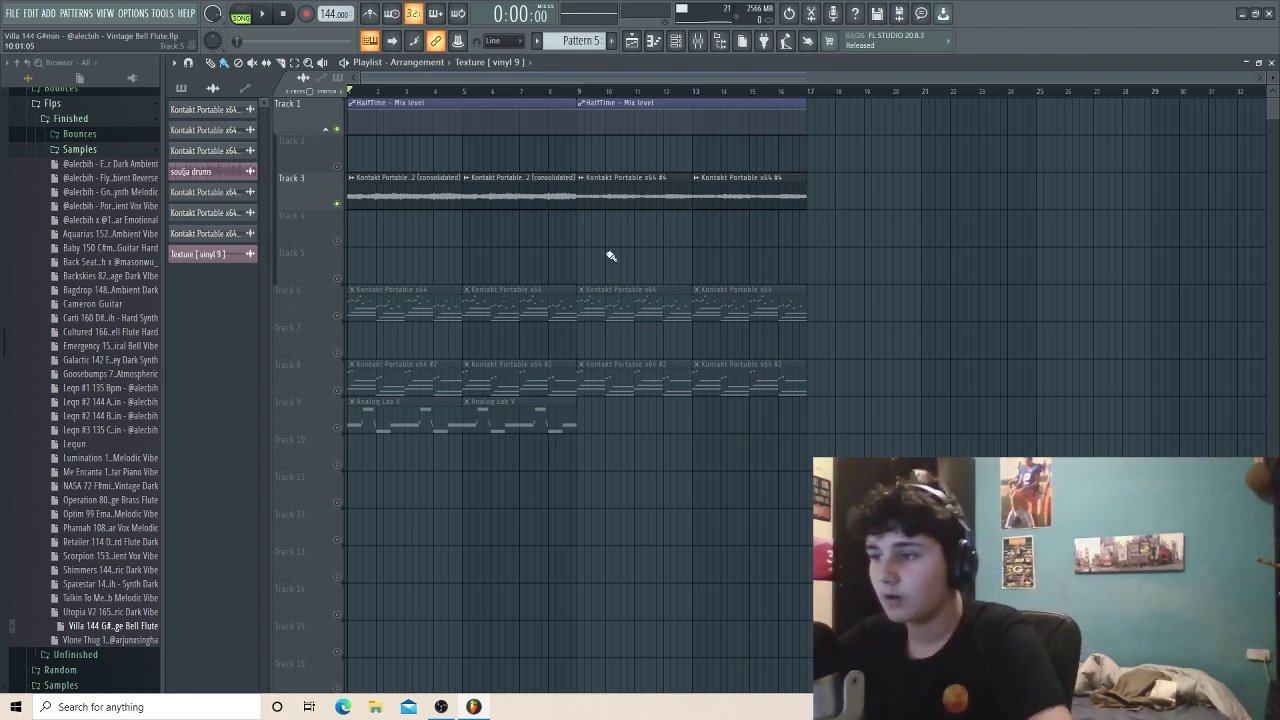
Step: Mute Tracks 1 and 3 and enable the MIDI pattern clips on Tracks 6, 8 and 9
scroll(480, 247, "down", 1)
left_click_drag(400, 358, 350, 178)
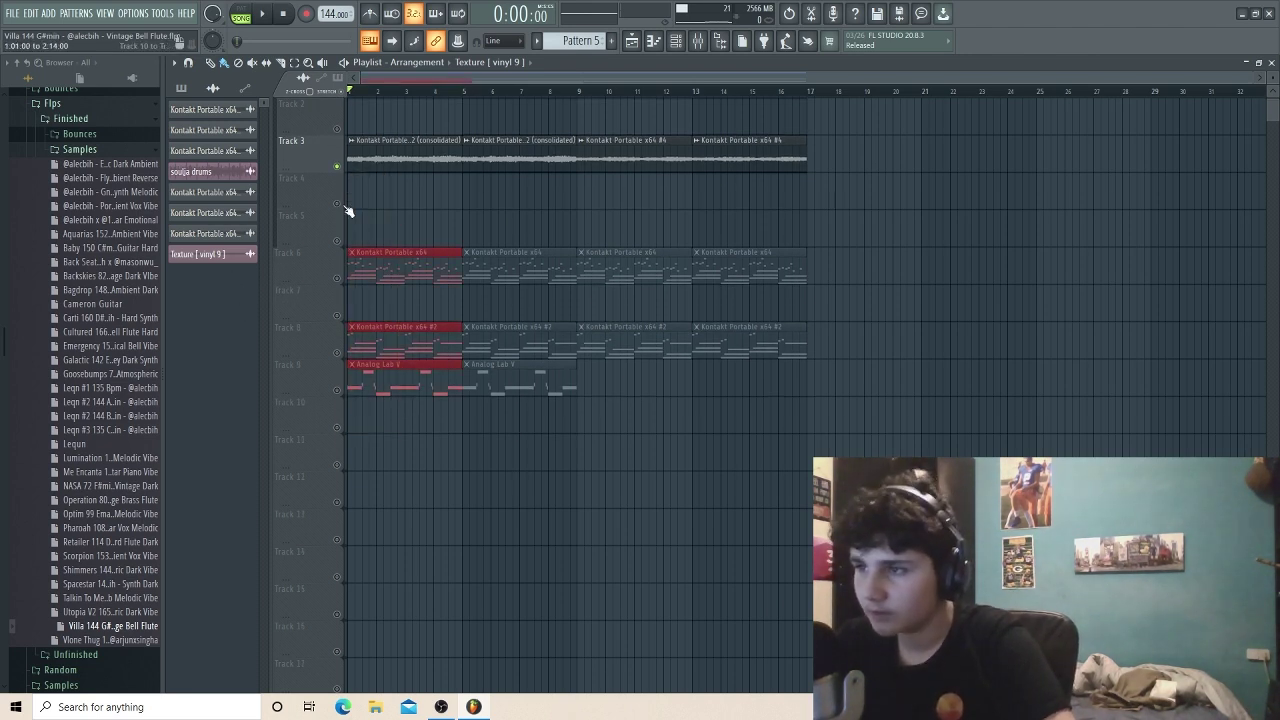
scroll(361, 217, "up", 1)
left_click(337, 316)
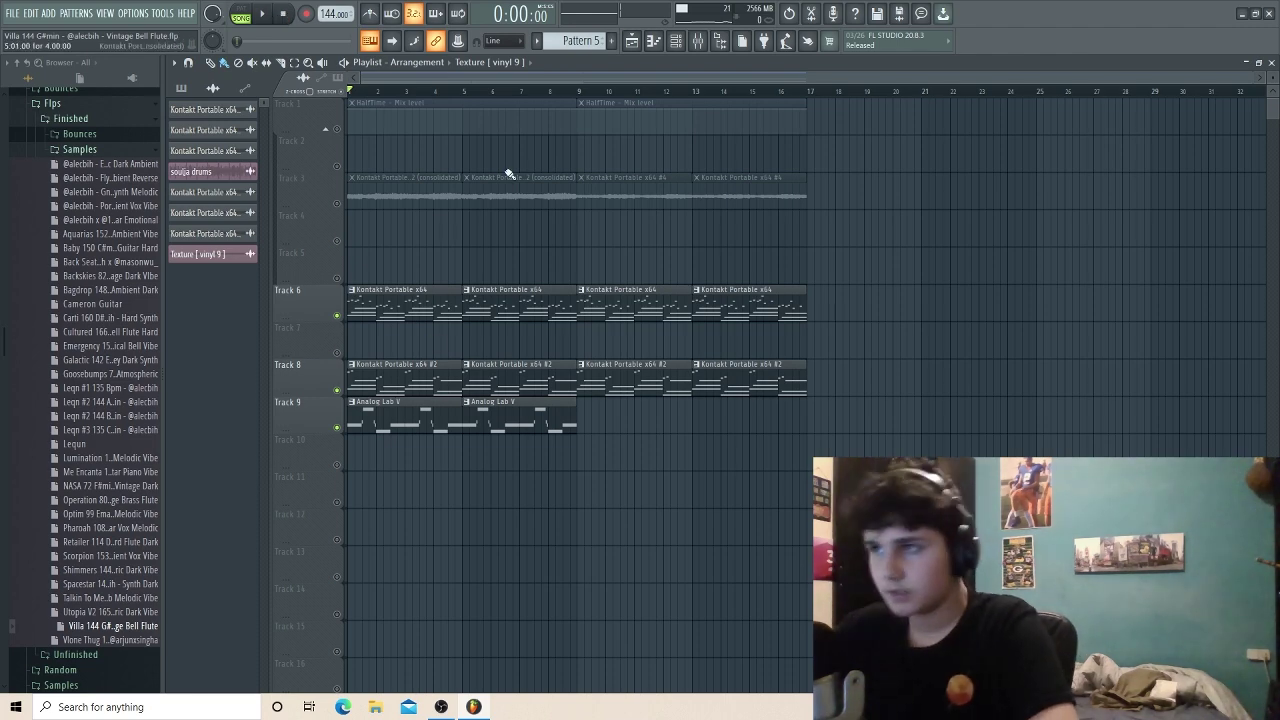
Step: Show the first Kontakt channel's Mallet Flux instrument and open its notes in the piano roll
key("F6")
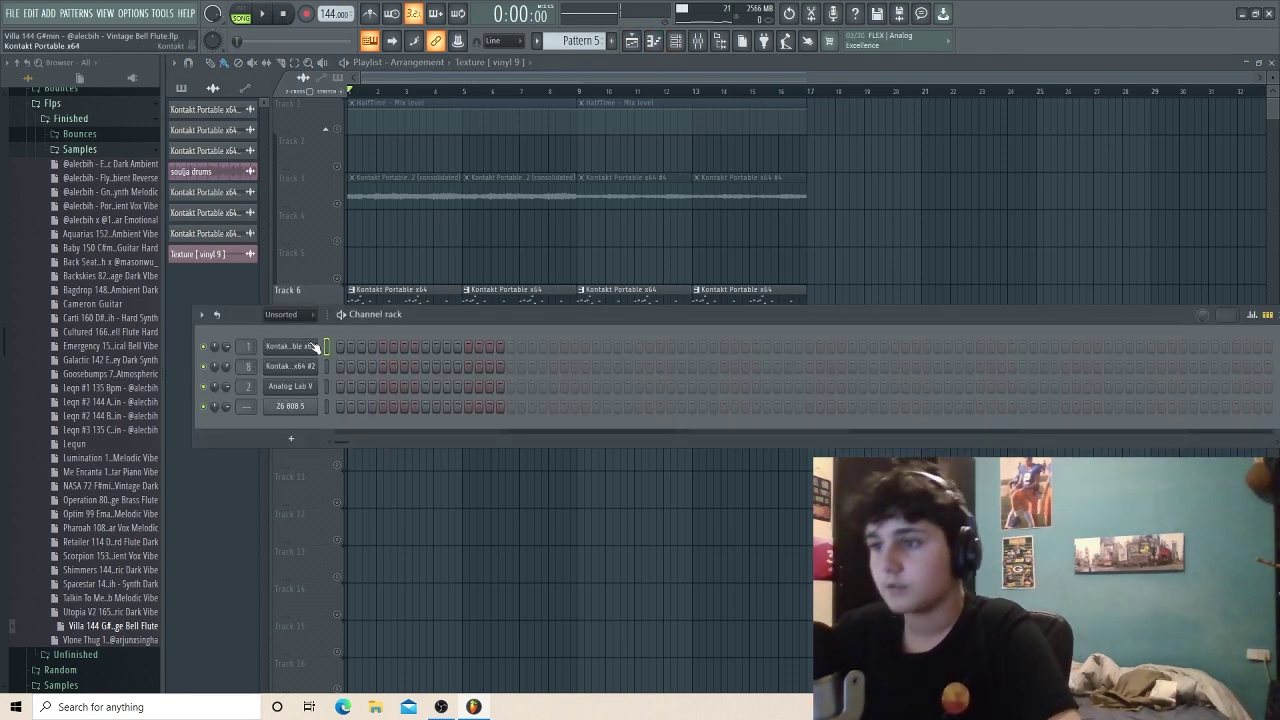
left_click(290, 346)
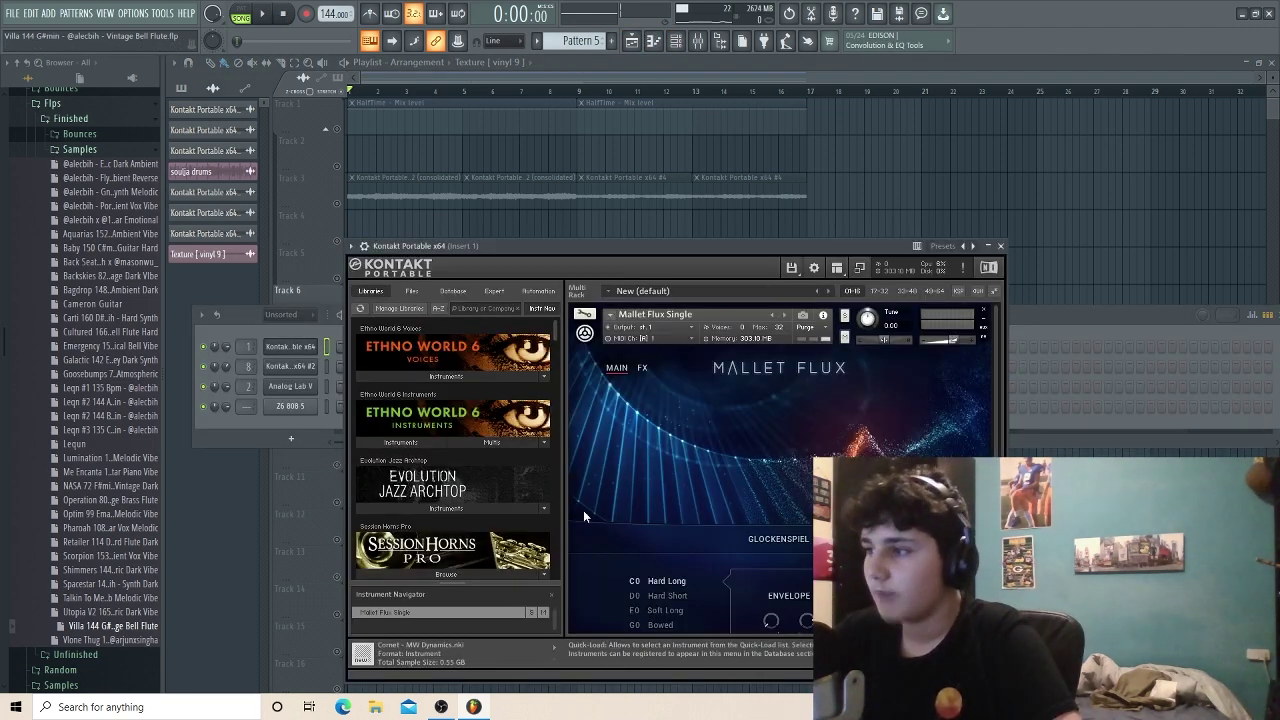
key("F7")
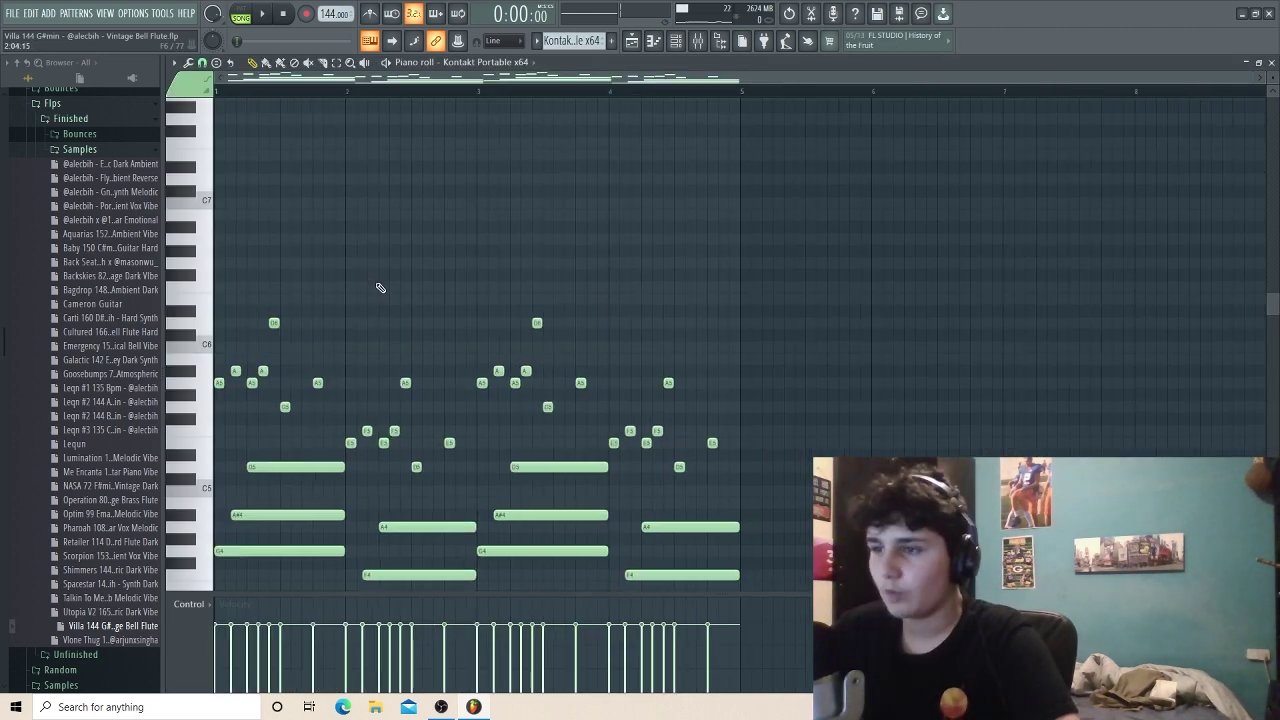
Step: Solo Insert 1 in the mixer and play the first Kontakt pattern in the piano roll
left_click(697, 40)
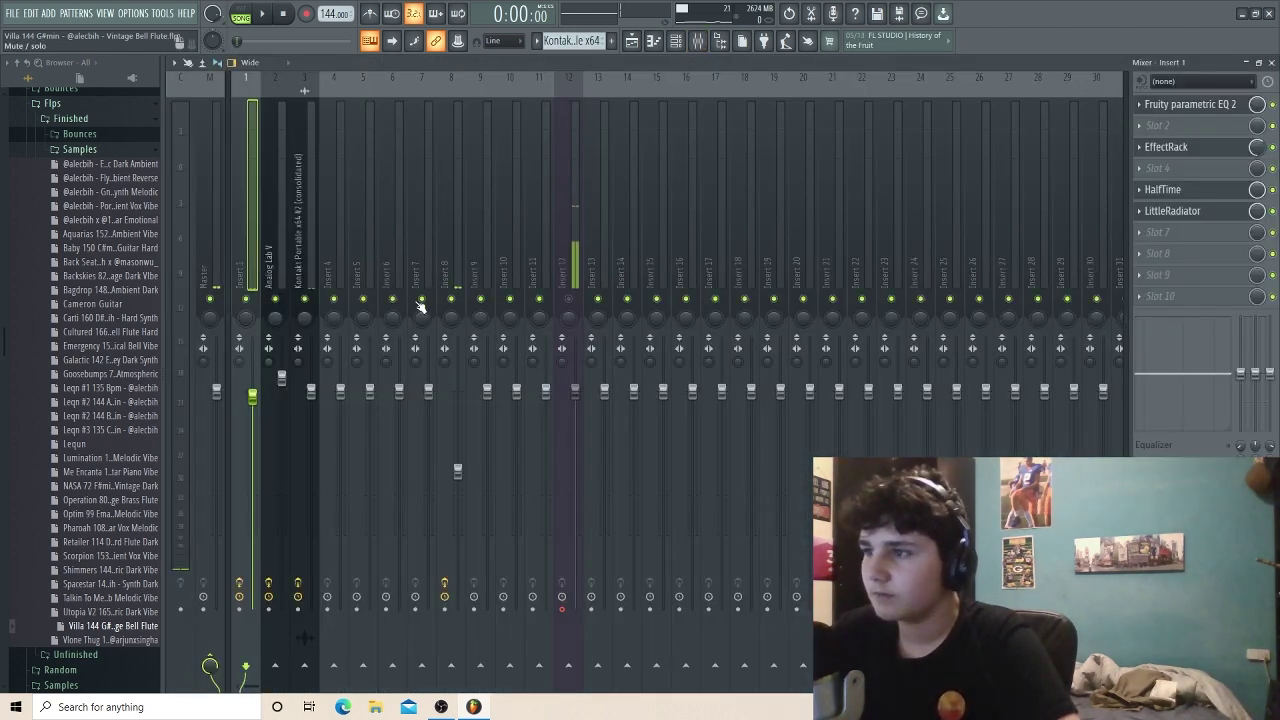
right_click(248, 299)
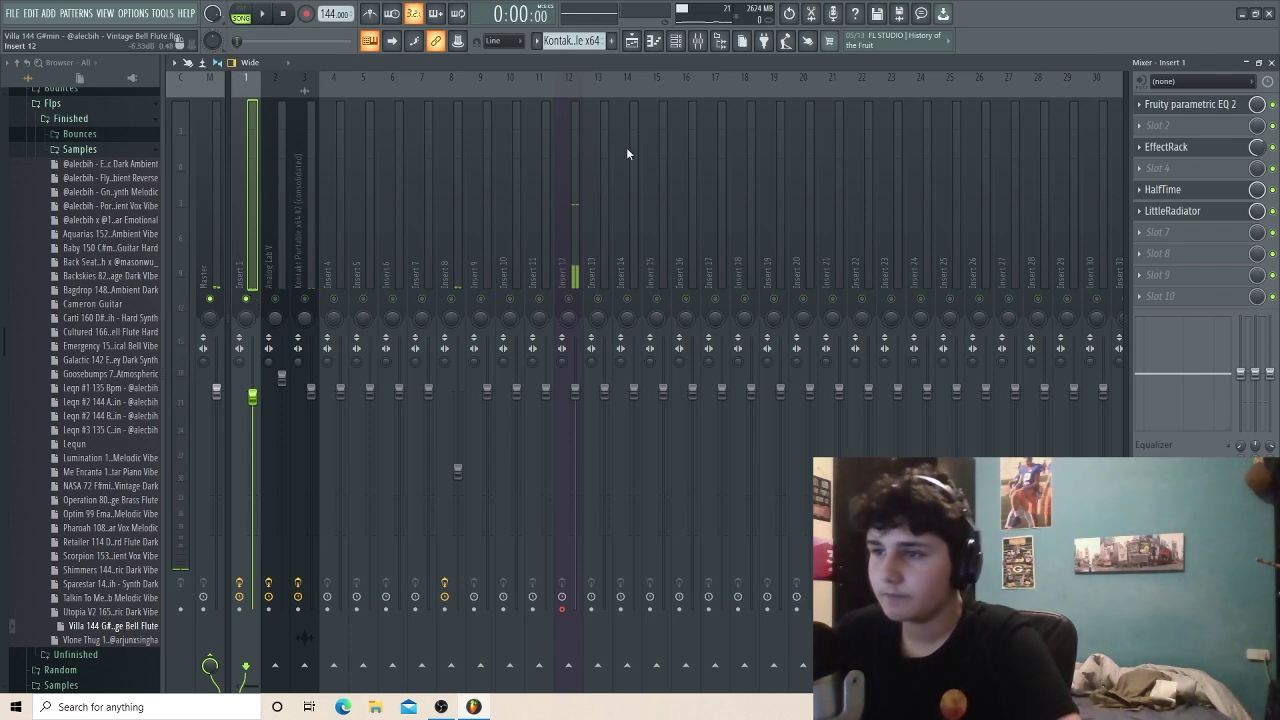
key("F7")
scroll(543, 229, "down", 4)
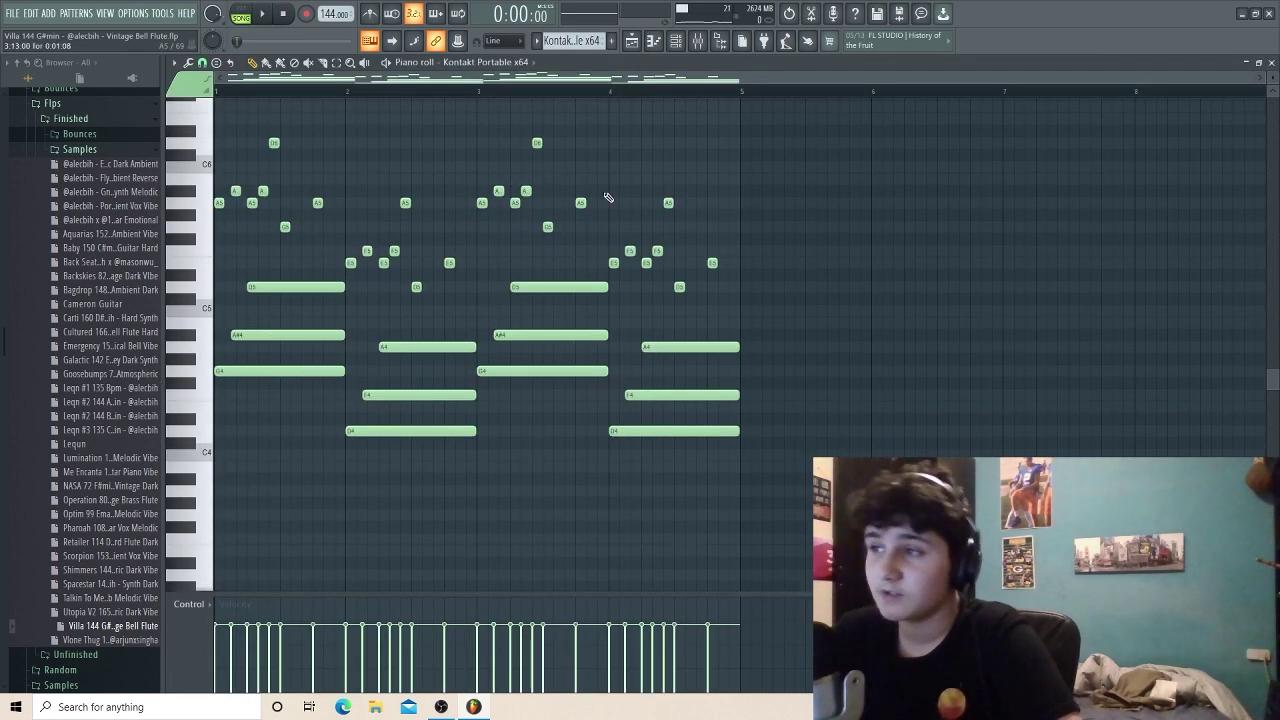
key("space")
scroll(495, 175, "up", 1)
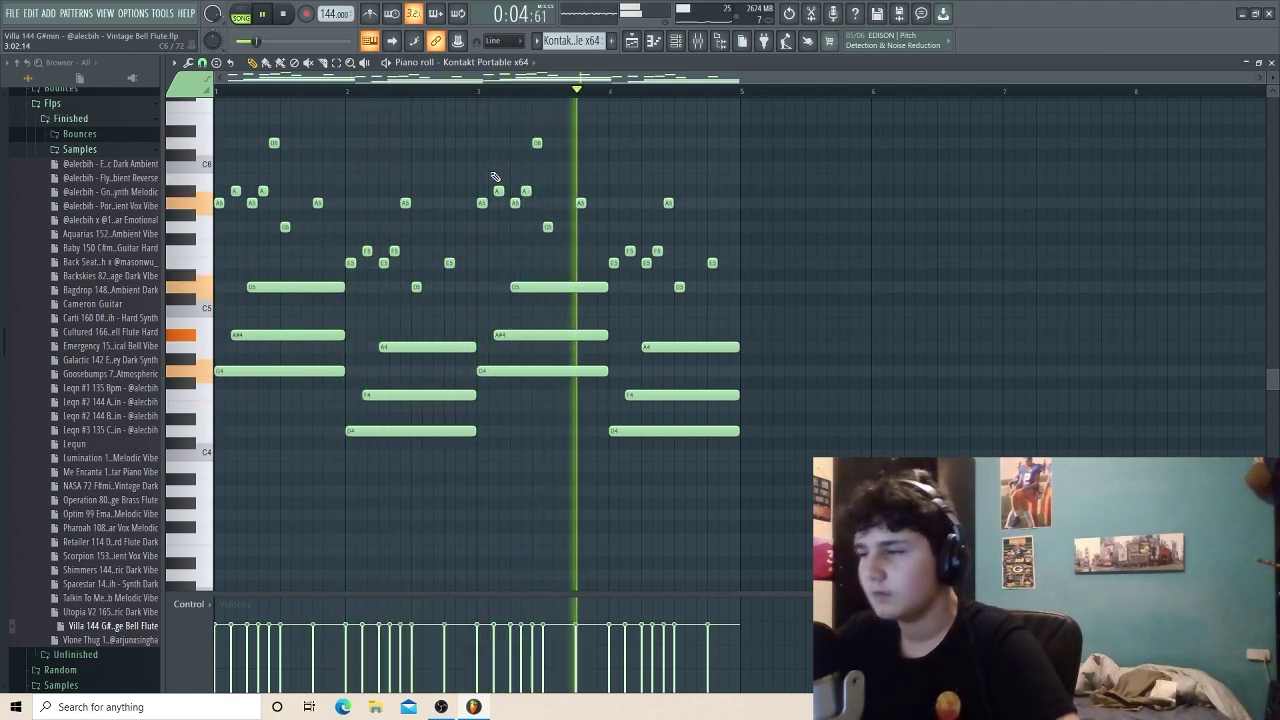
key("space")
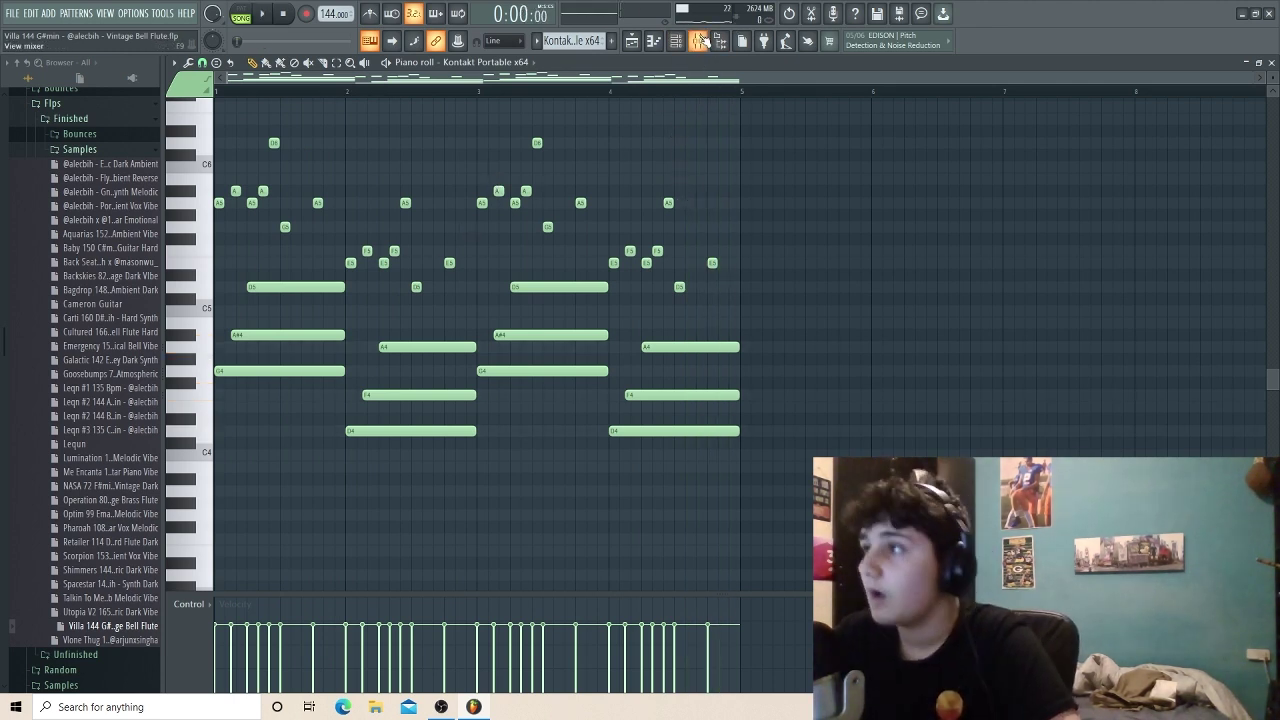
Step: Play the first Kontakt pattern with the effects on Insert 1 bypassed and follow its notes in the piano roll
key("F9")
key("space")
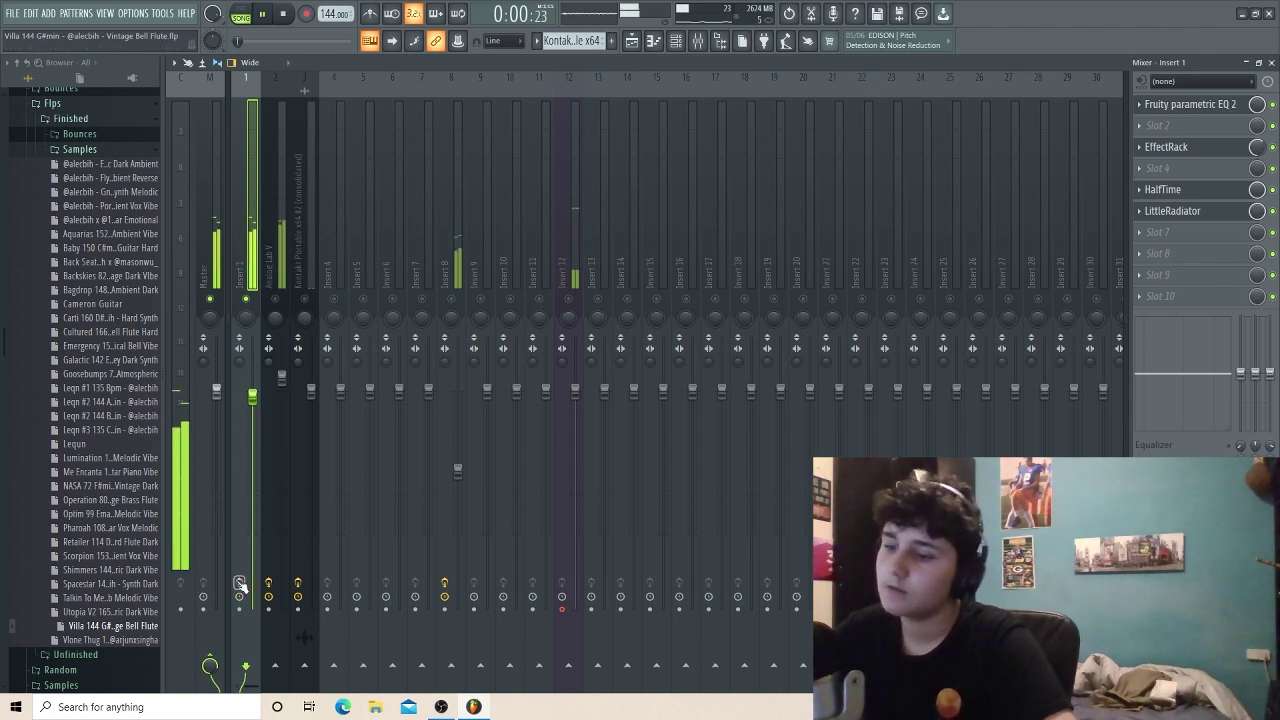
left_click(655, 42)
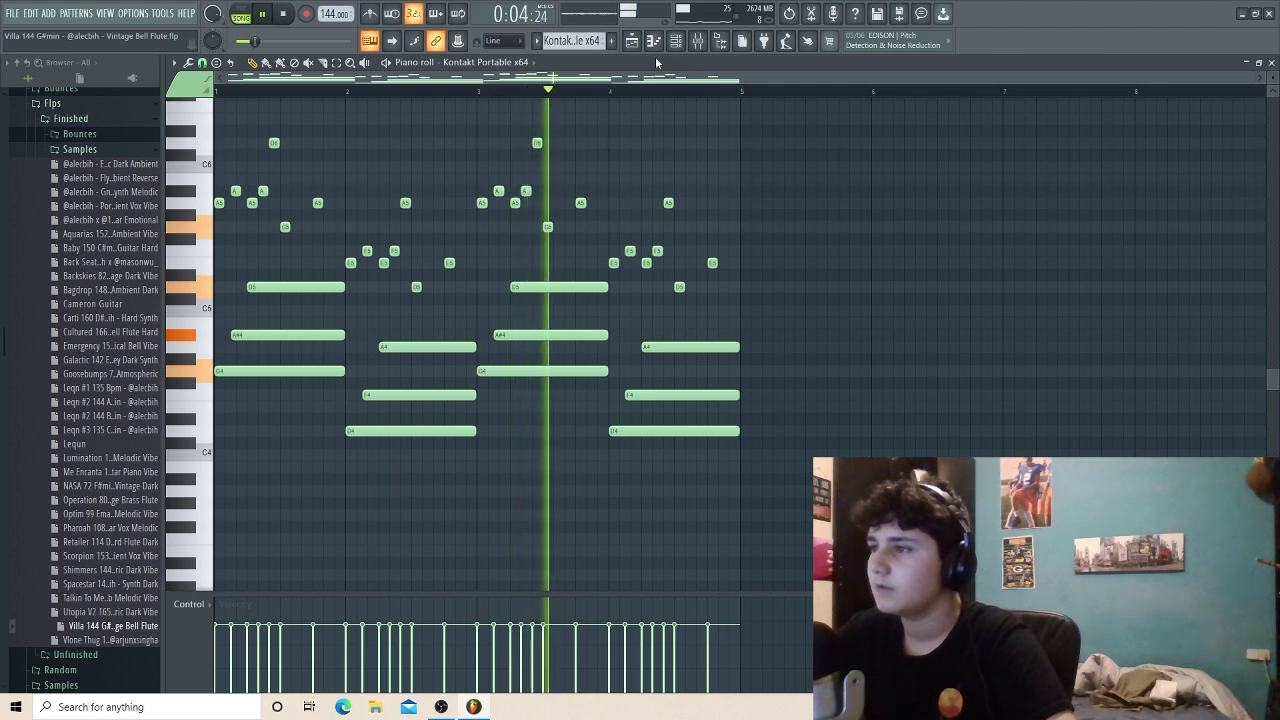
key("space")
left_click(698, 40)
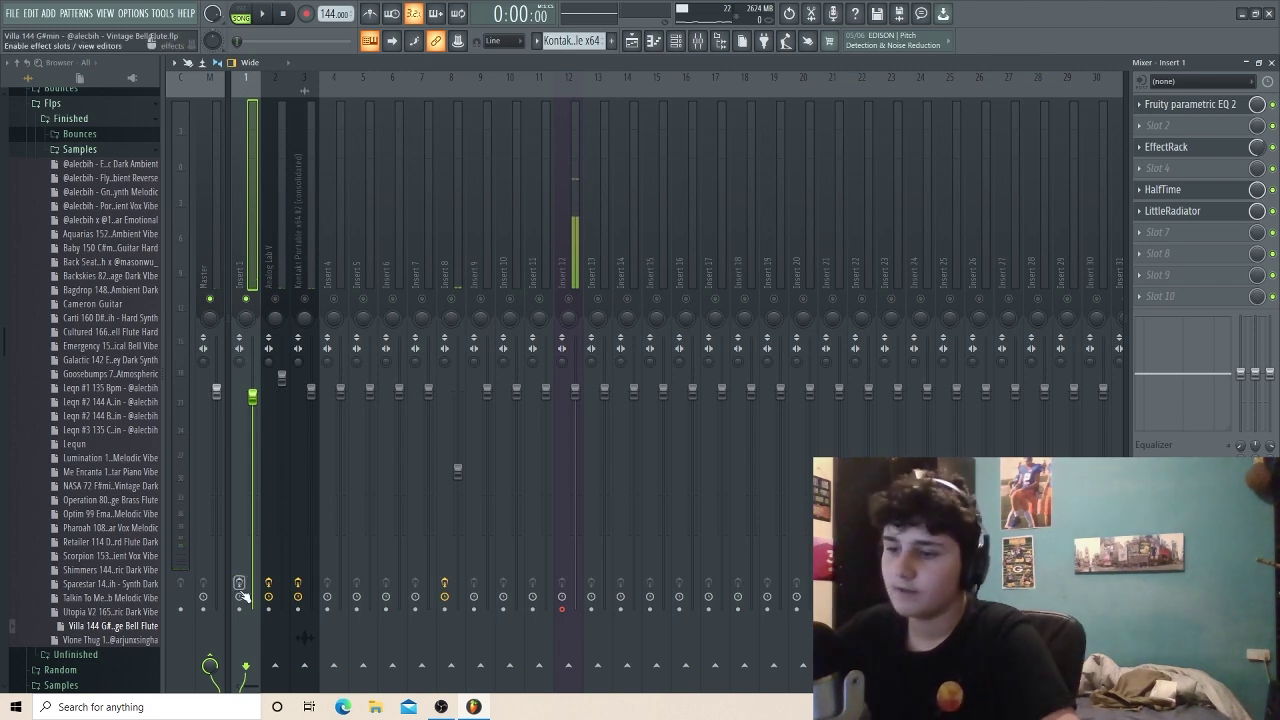
Step: Replay the opening bars of the first Kontakt pattern, following the short melody notes above the chords
key("F7")
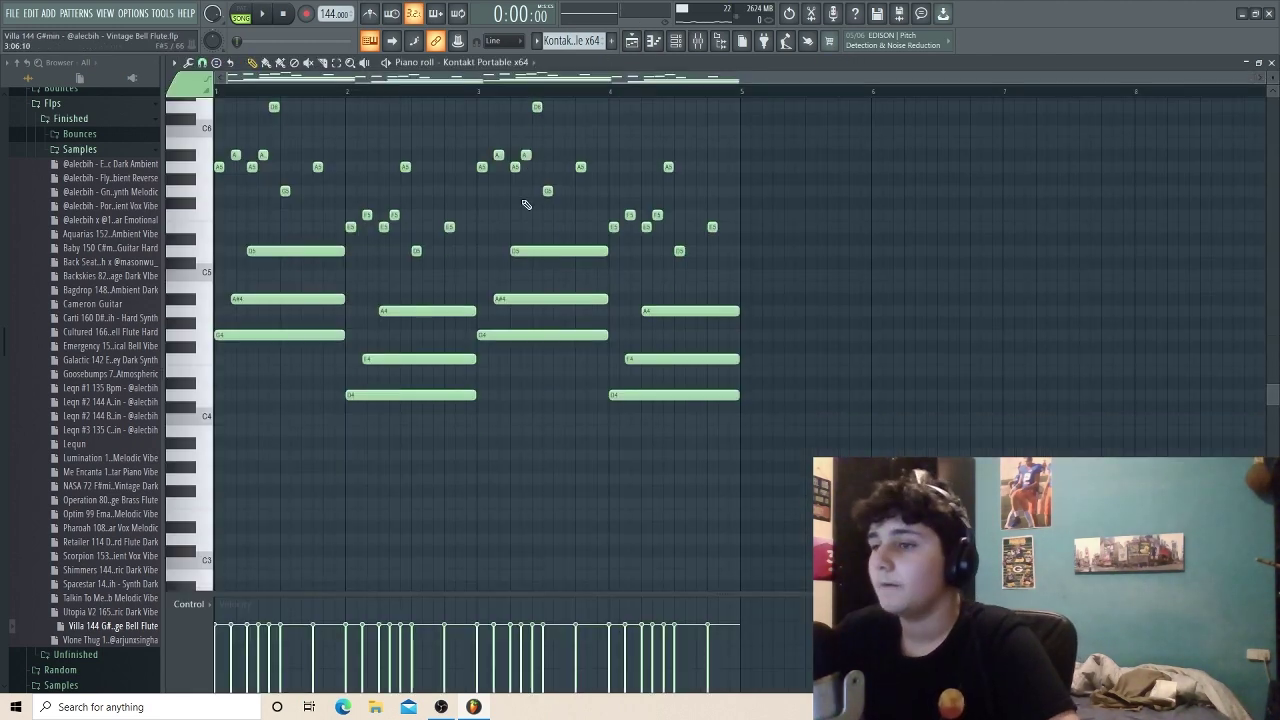
left_click_drag(345, 240, 170, 86)
left_click(317, 174)
key("space")
scroll(323, 171, "down", 3)
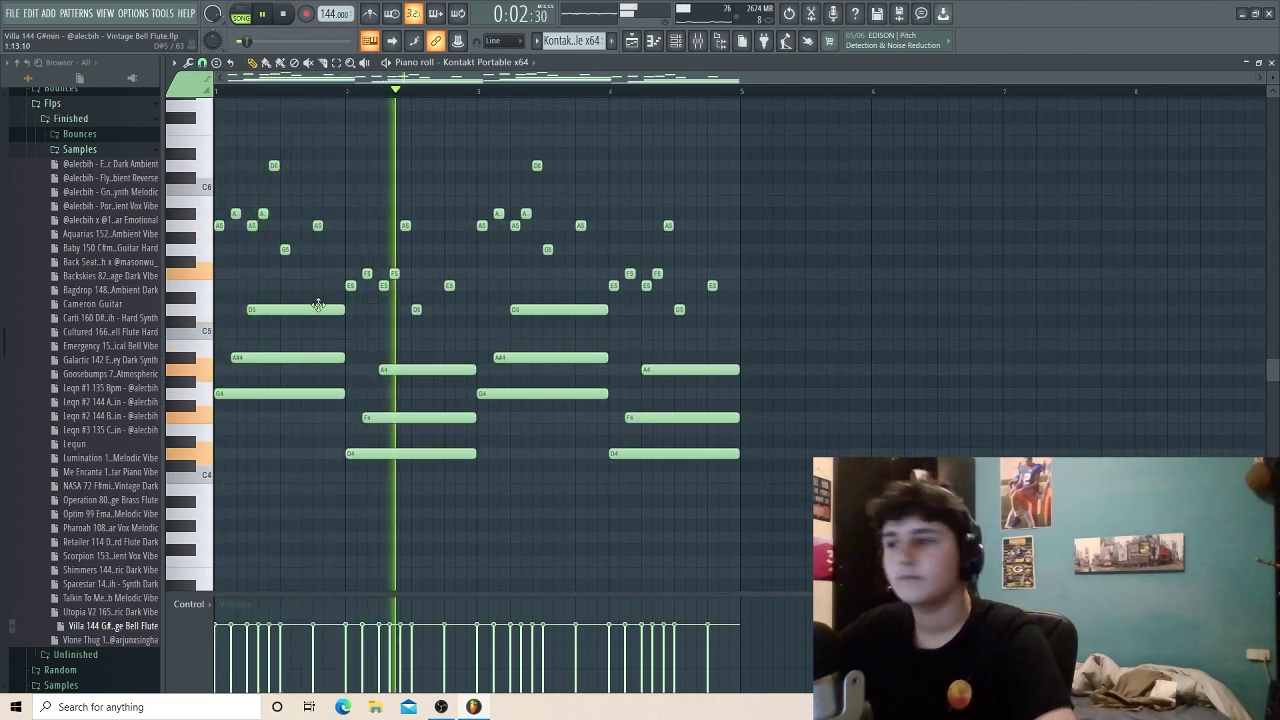
key("space")
Step: Examine the sustained chord notes beneath the melody in the first two bars of the pattern
left_click_drag(270, 410, 240, 282)
left_click(279, 471)
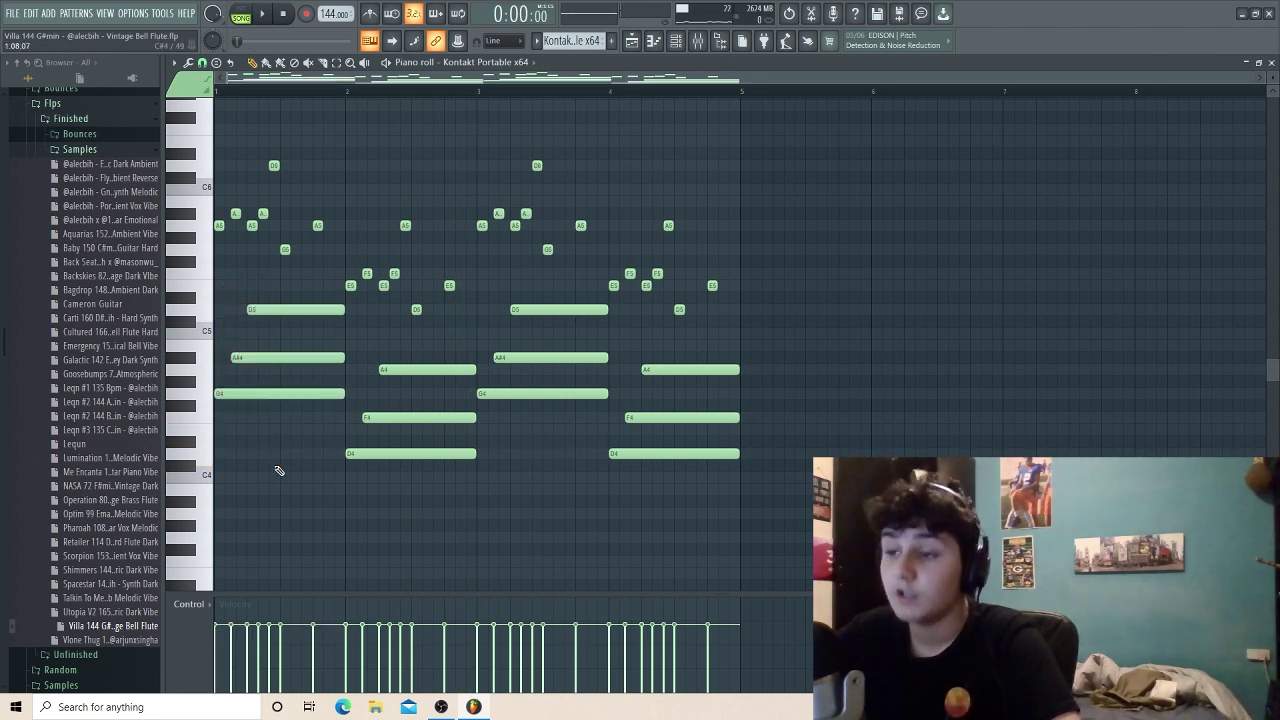
left_click_drag(390, 487, 405, 360)
left_click(291, 449)
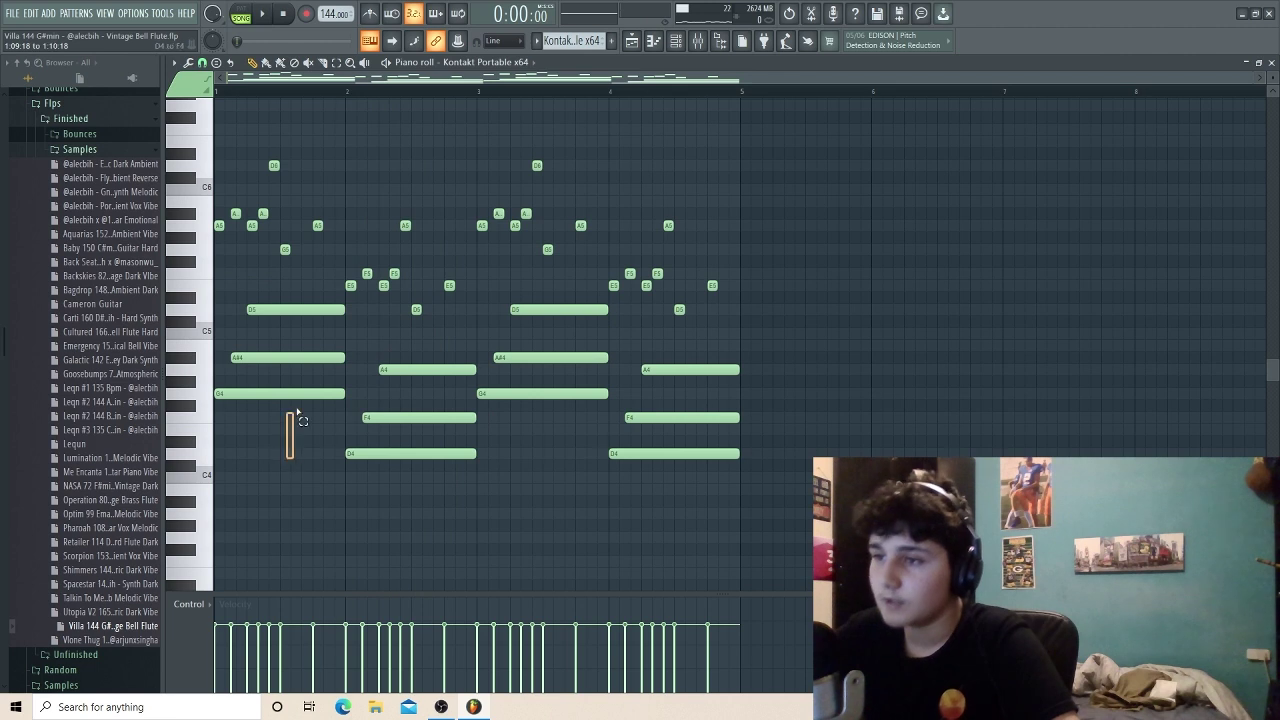
left_click_drag(291, 449, 291, 323)
key("Down")
key("Down")
key("Down")
key("Down")
key("Down")
key("Up")
key("Up")
key("Up")
key("Up")
key("Up")
left_click(415, 490)
left_click_drag(477, 554, 430, 343)
left_click(522, 508)
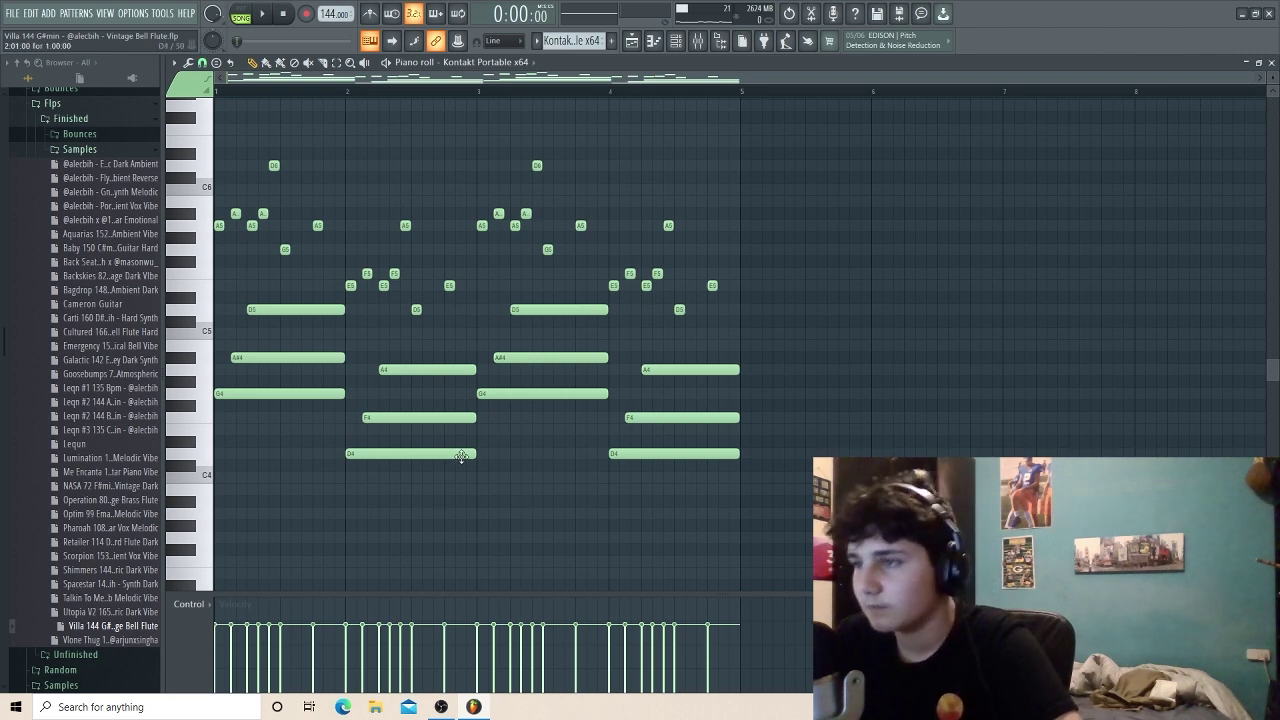
Step: Review the effects on Insert 1, including Fruity parametric EQ 2, EffectRack with Basic Vintage Punch, and LittleRadiator
left_click(697, 40)
left_click(1190, 104)
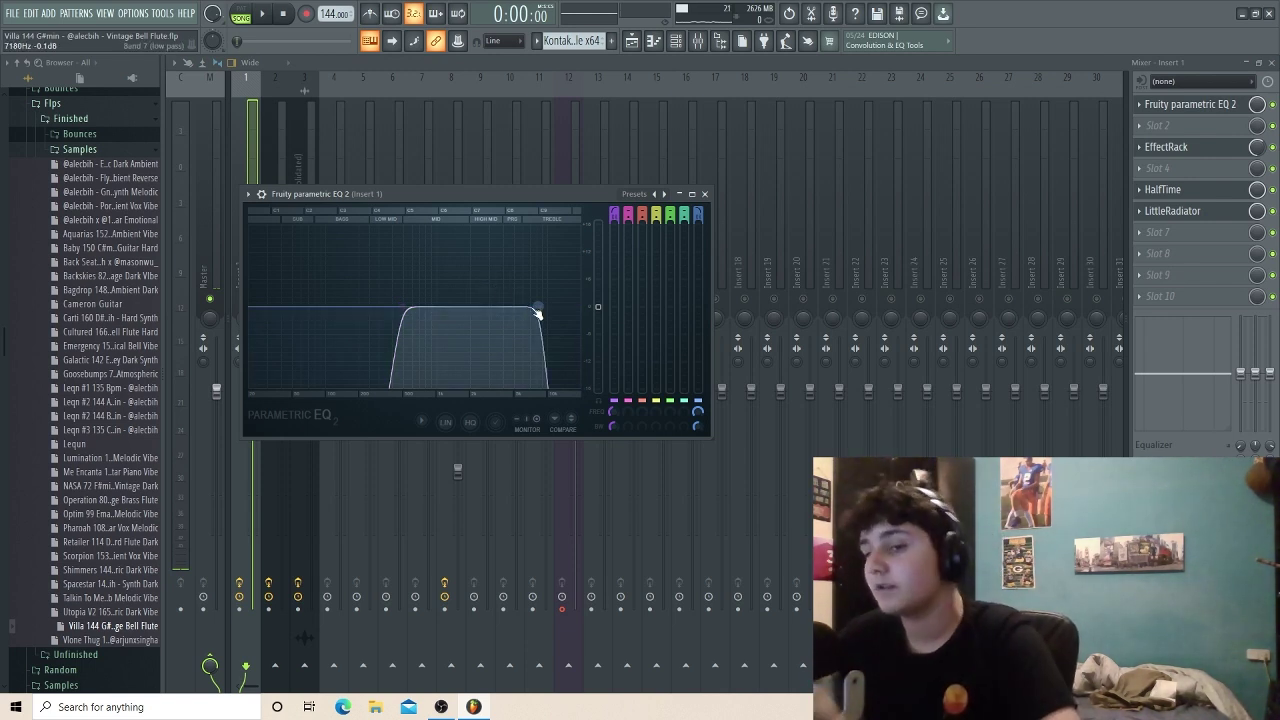
left_click(1168, 147)
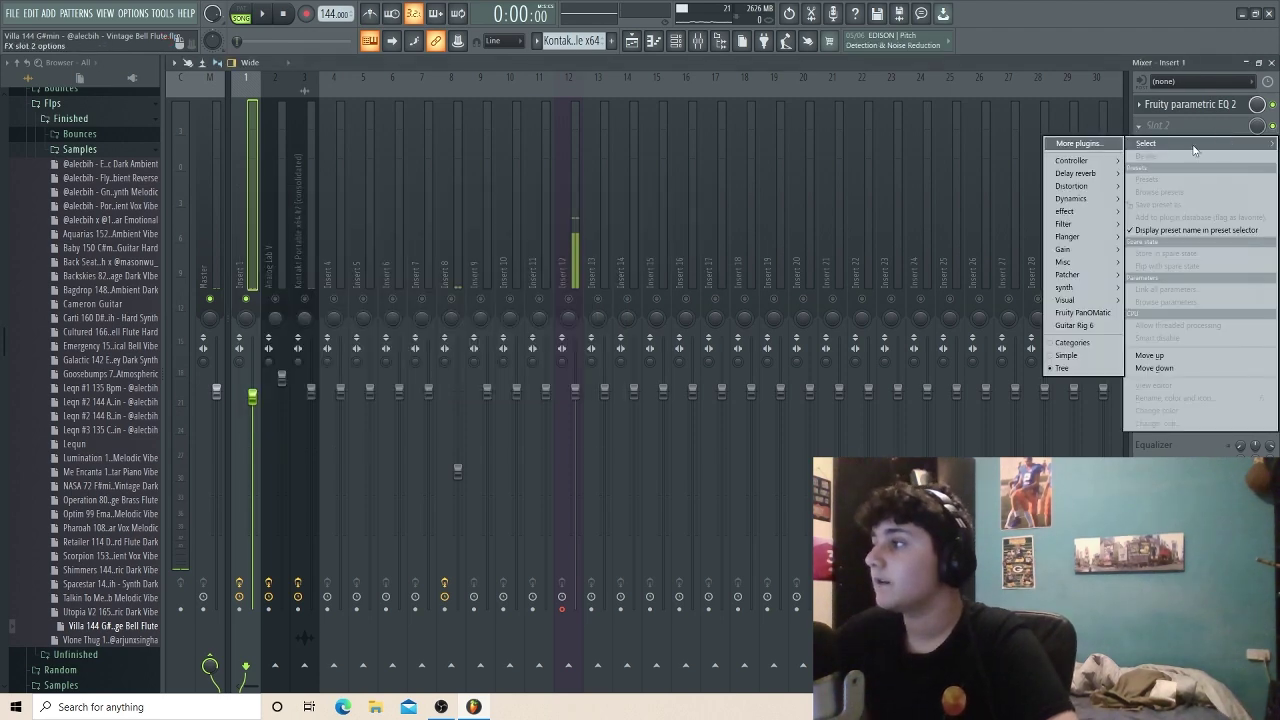
key("Escape")
left_click(1190, 147)
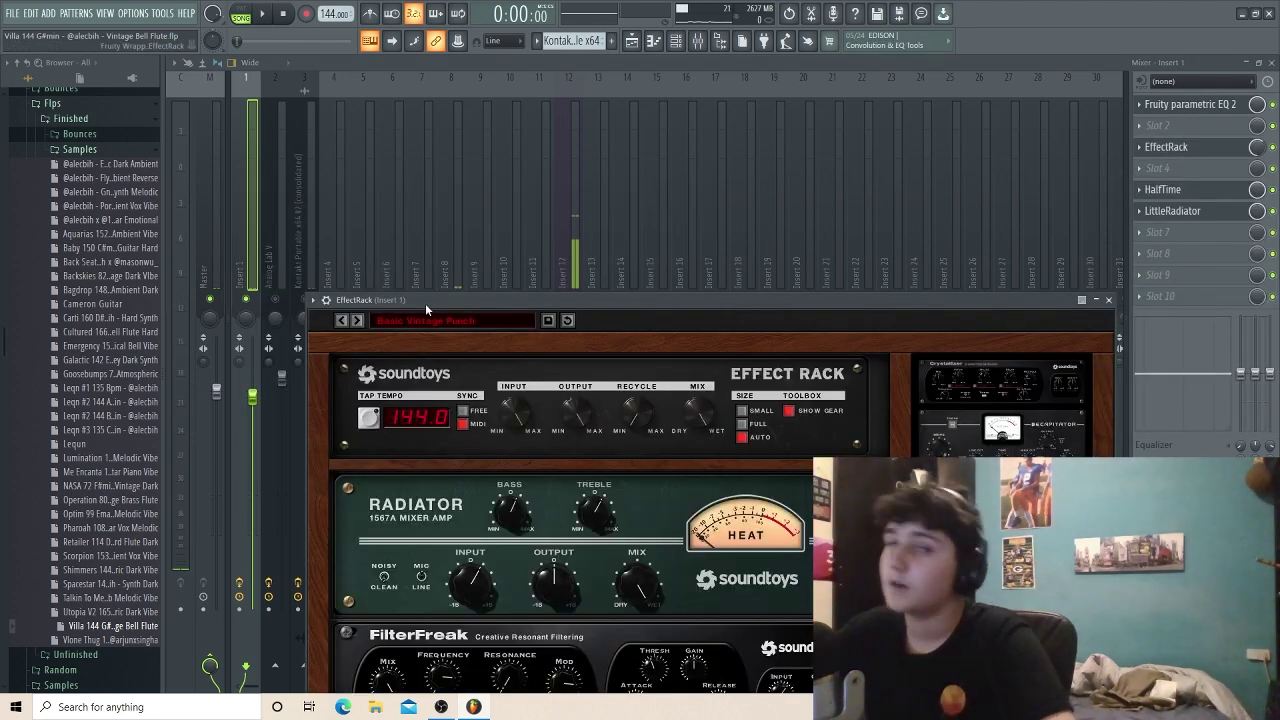
left_click(1189, 209)
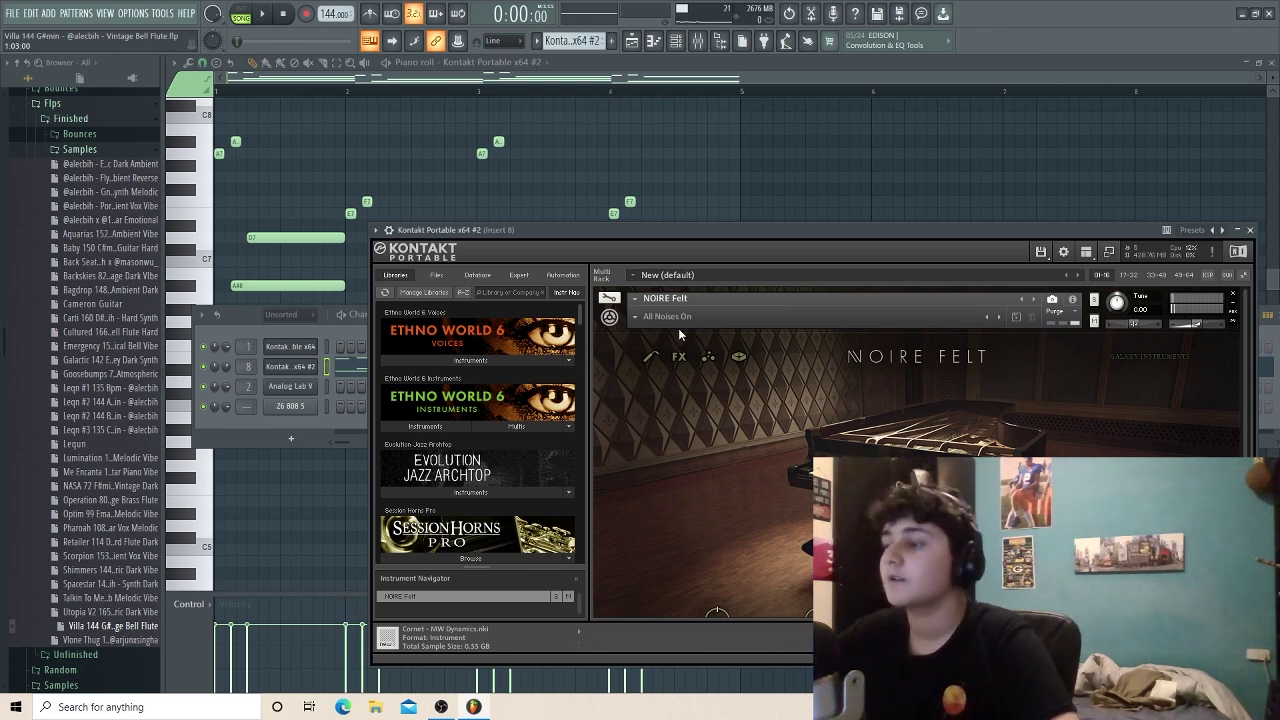
Step: Close the NOIRE Felt instrument window and play the second Kontakt channel's pattern in the piano roll
left_click(705, 181)
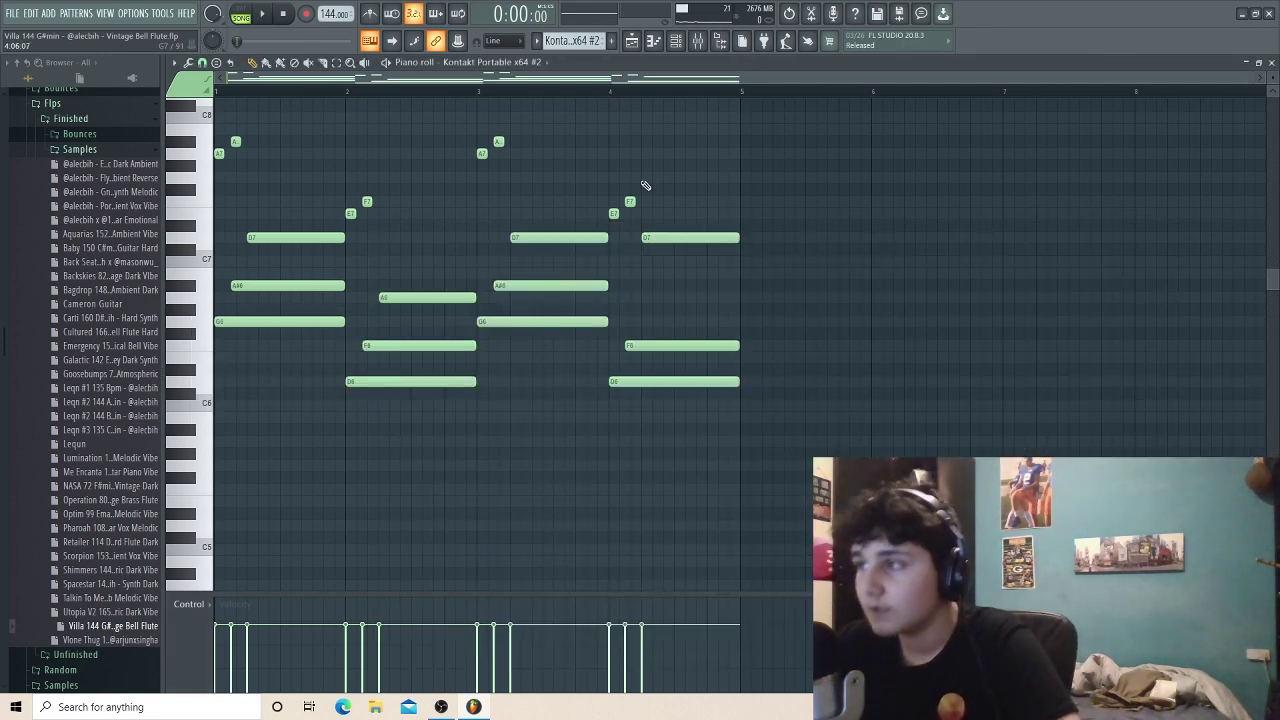
key("space")
scroll(597, 205, "up", 1)
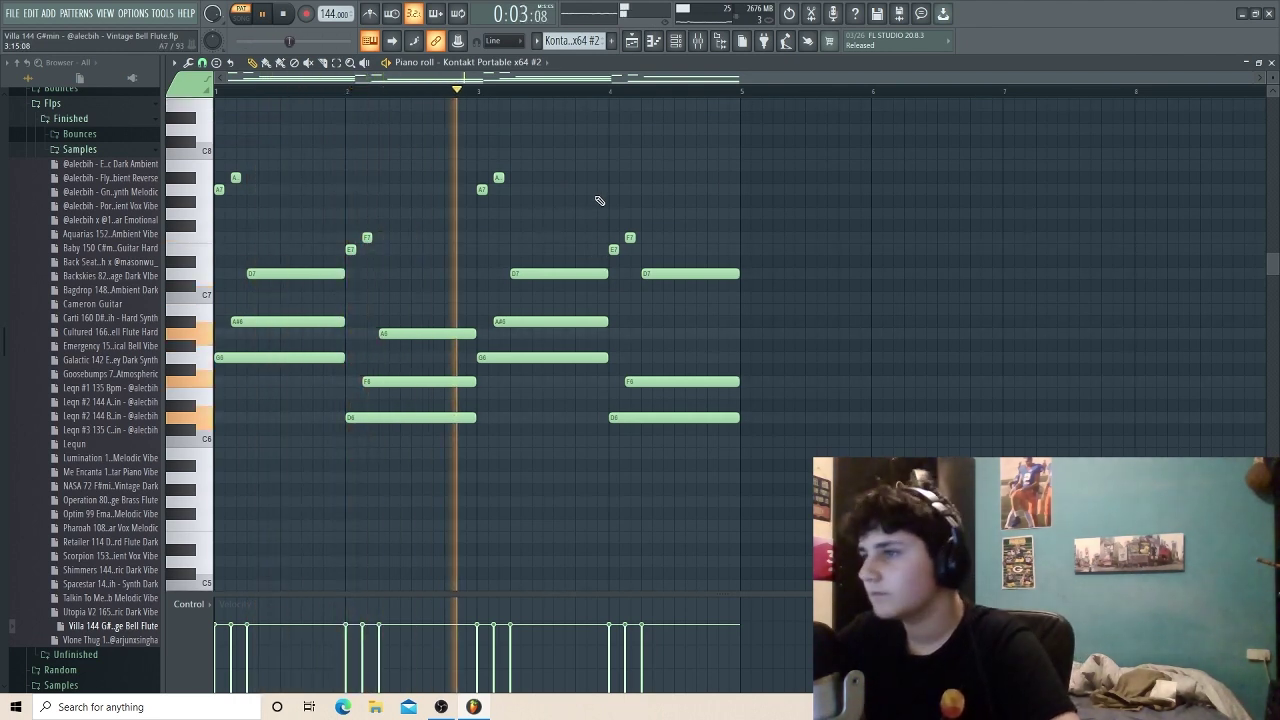
scroll(597, 201, "up", 1)
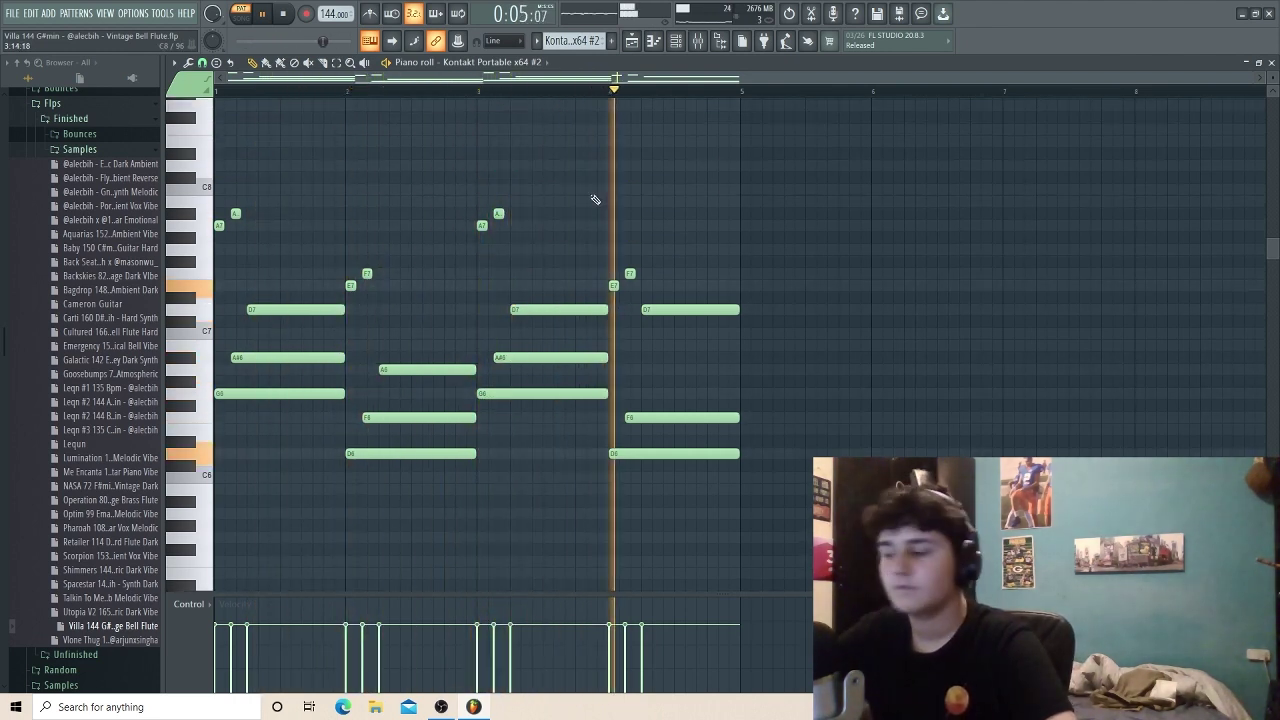
key("space")
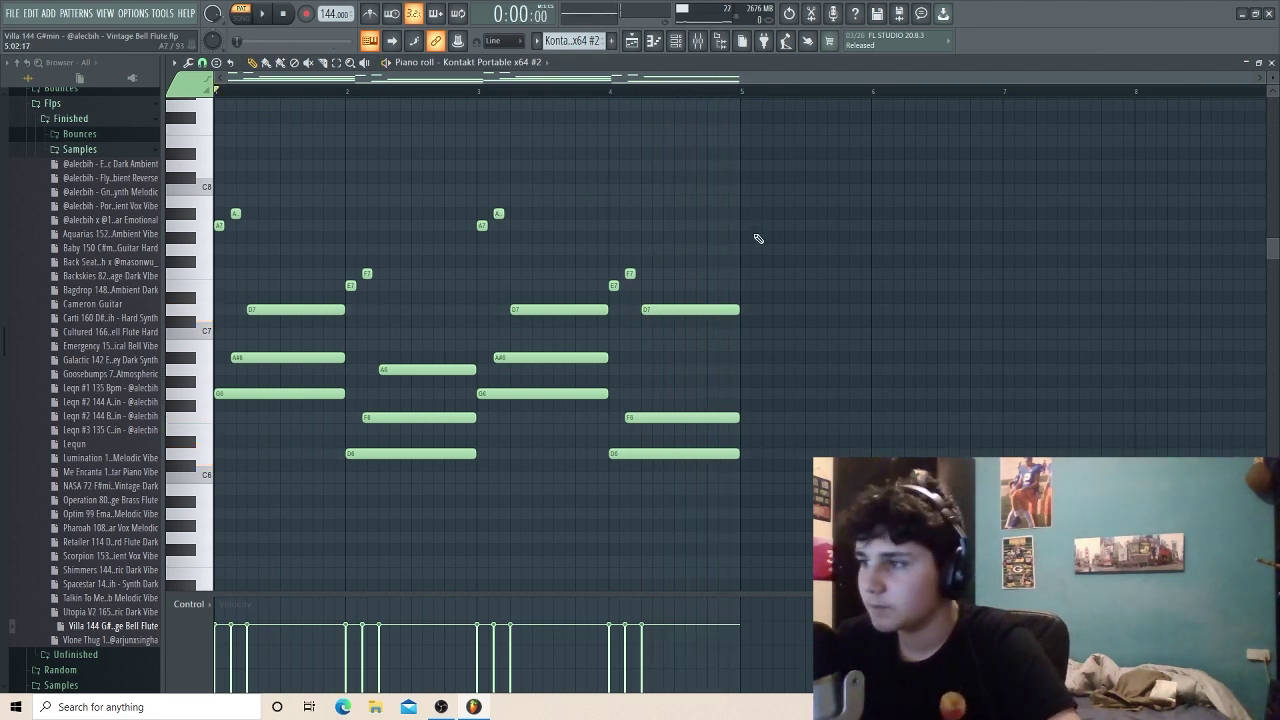
scroll(745, 244, "up", 2)
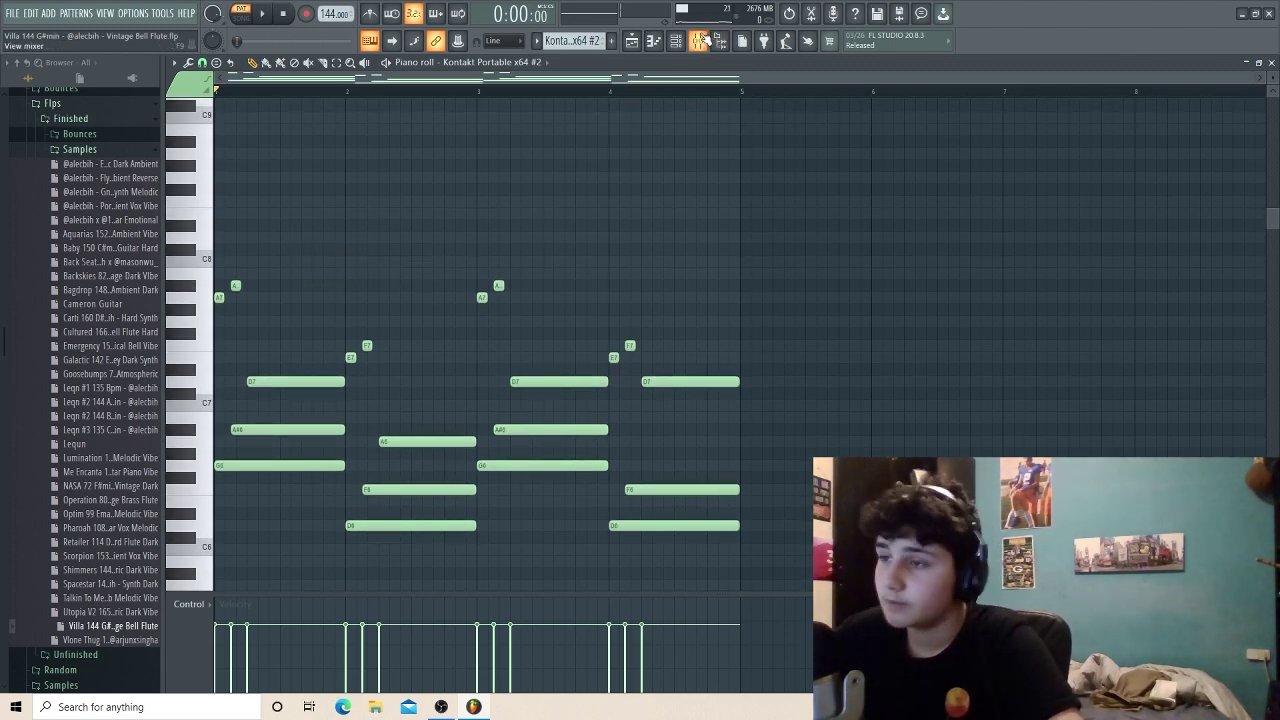
Step: Review Fruity parametric EQ 2, EffectRack, HalfTime and LittleRadiator in the effects chain on Insert 8
left_click(702, 41)
left_click(1200, 104)
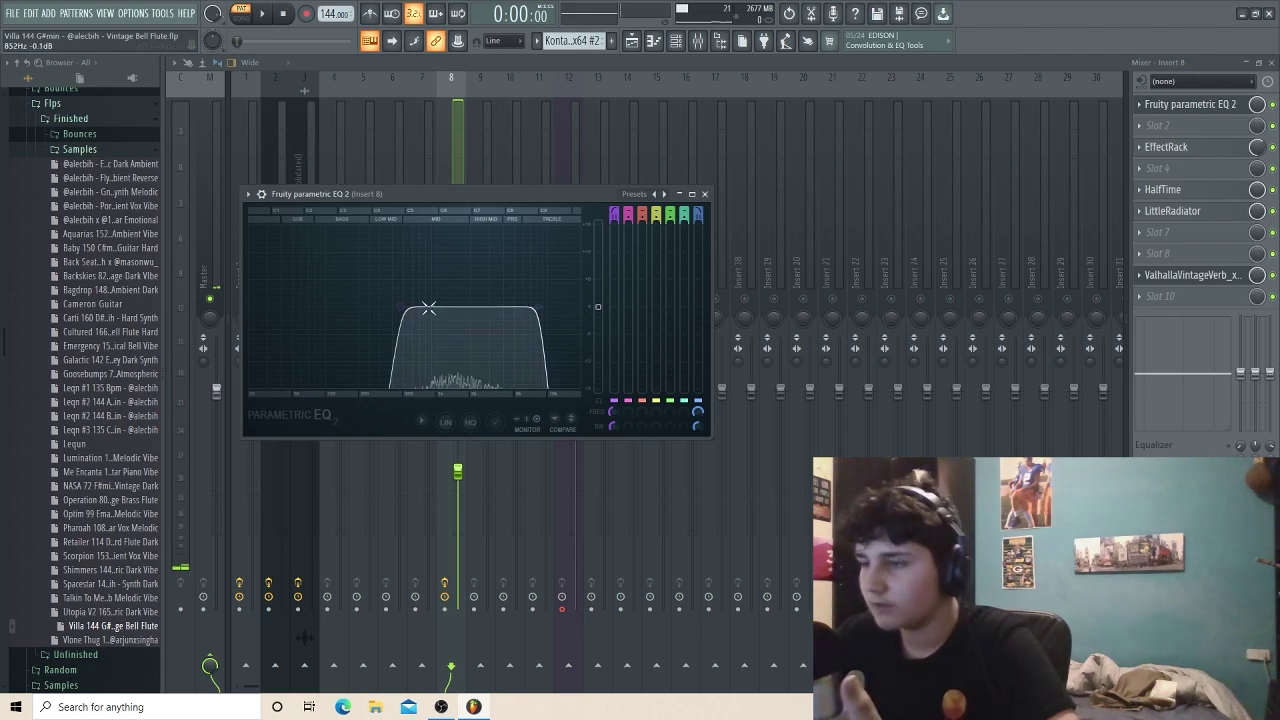
key("Escape")
left_click(1213, 150)
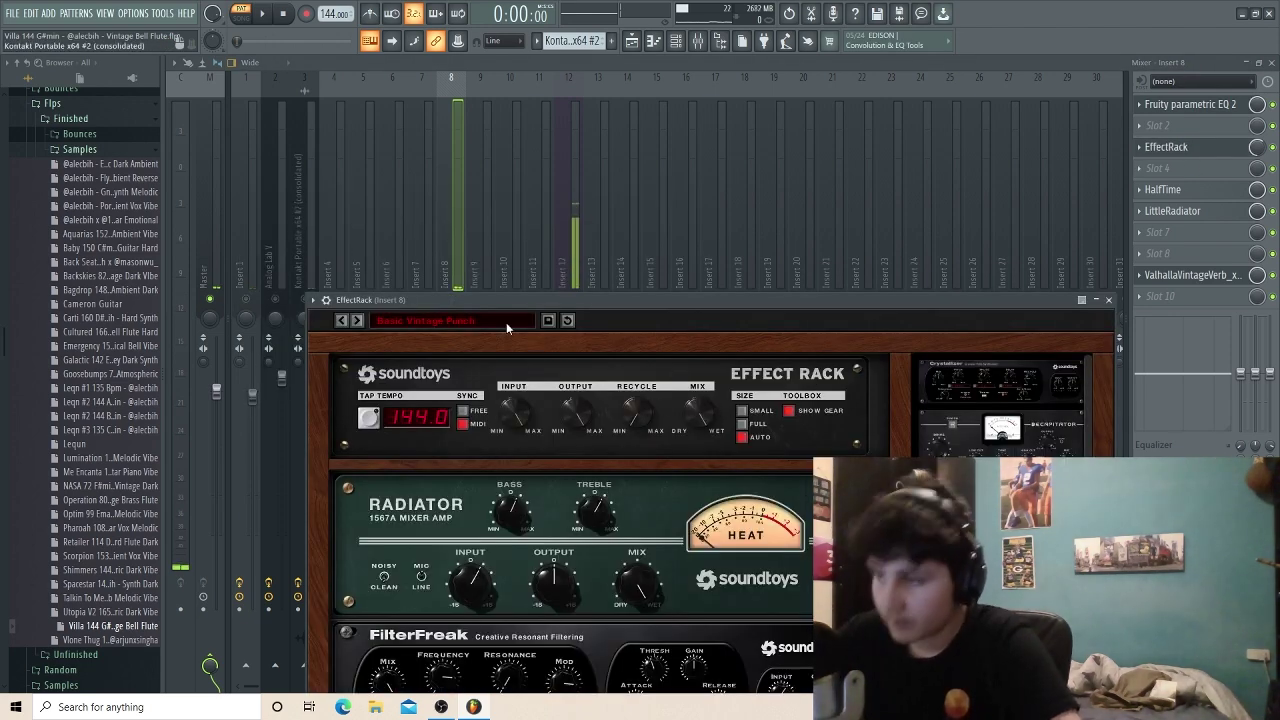
left_click(1180, 191)
left_click(1194, 232)
left_click(1188, 216)
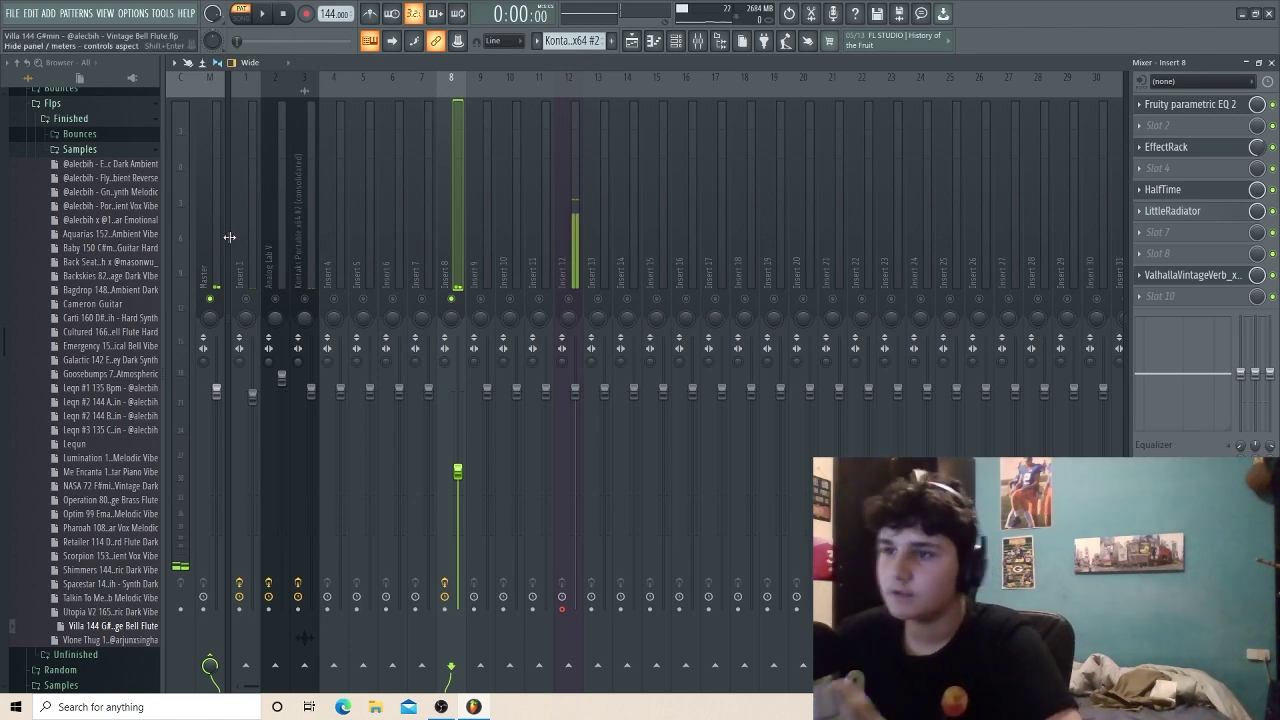
Step: Open the ValhallaVintageVerb reverb on Insert 8 and bring its full window into view to inspect the settings
left_click(1190, 275)
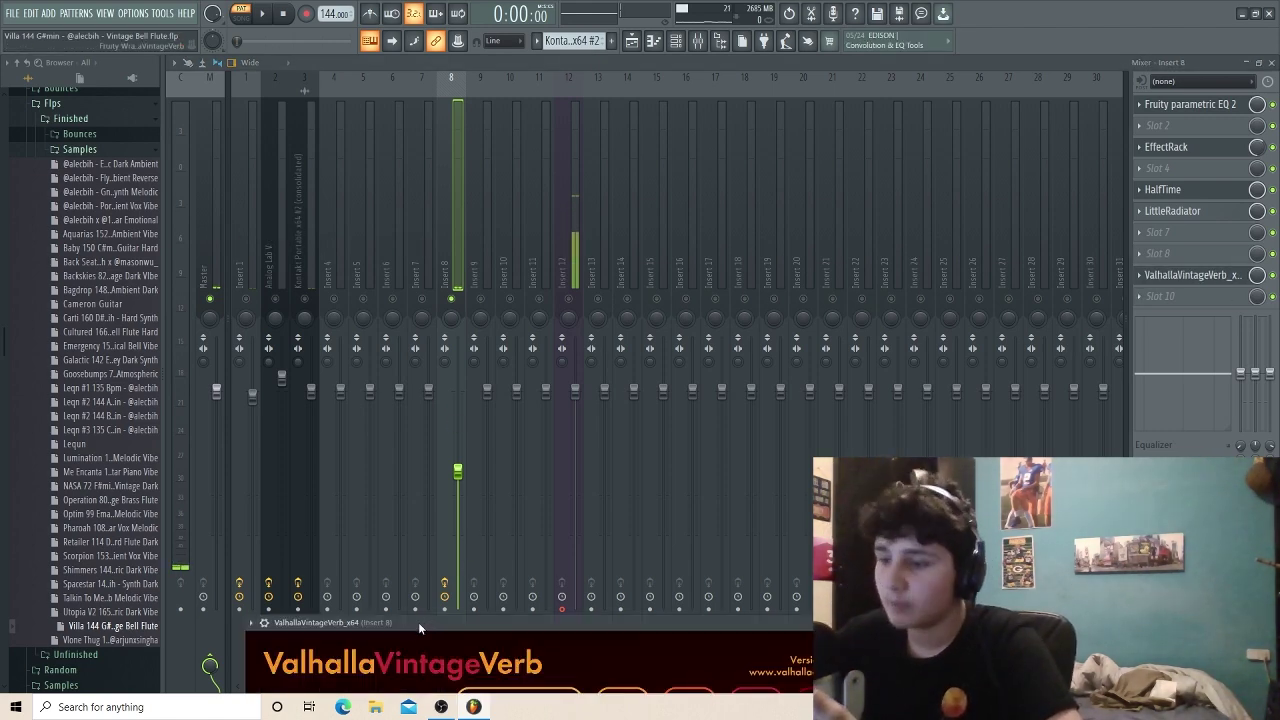
left_click_drag(338, 618, 338, 122)
left_click(346, 174)
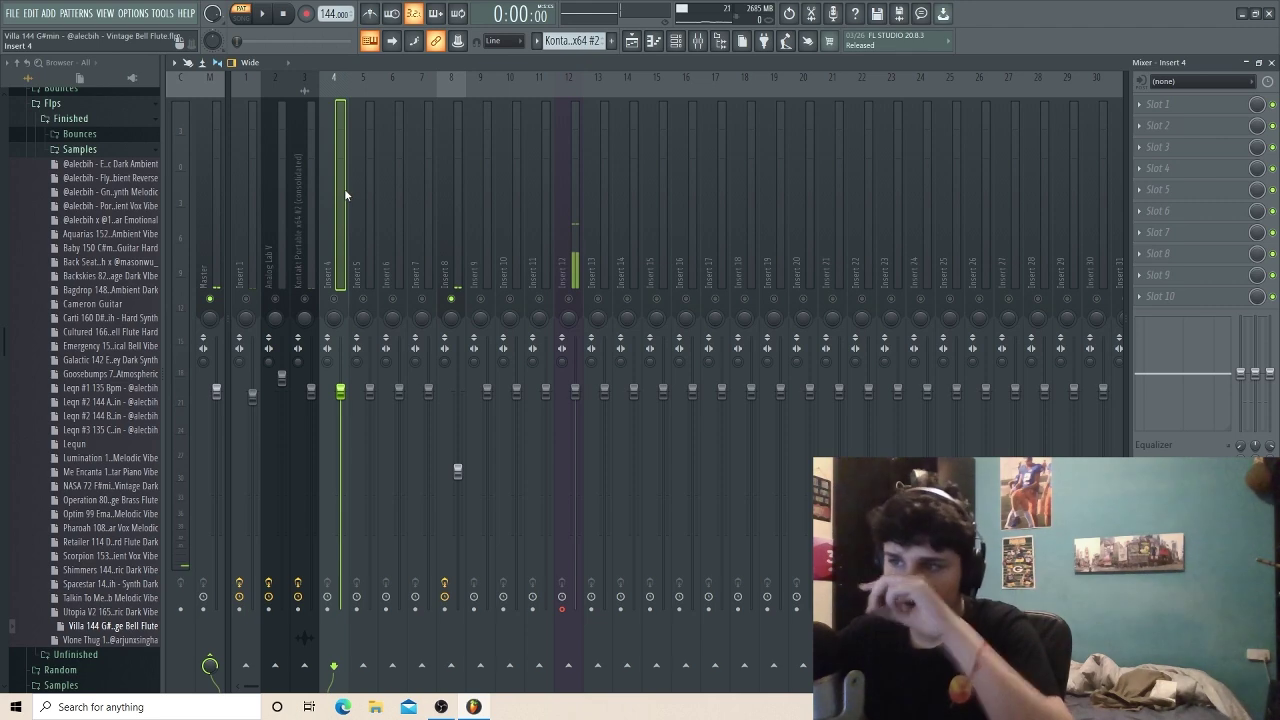
Step: Open the Analog Lab V channel's piano roll and its instrument window to show the Rom2A 02-FLUTE 2 preset
left_click(468, 205)
left_click(447, 208)
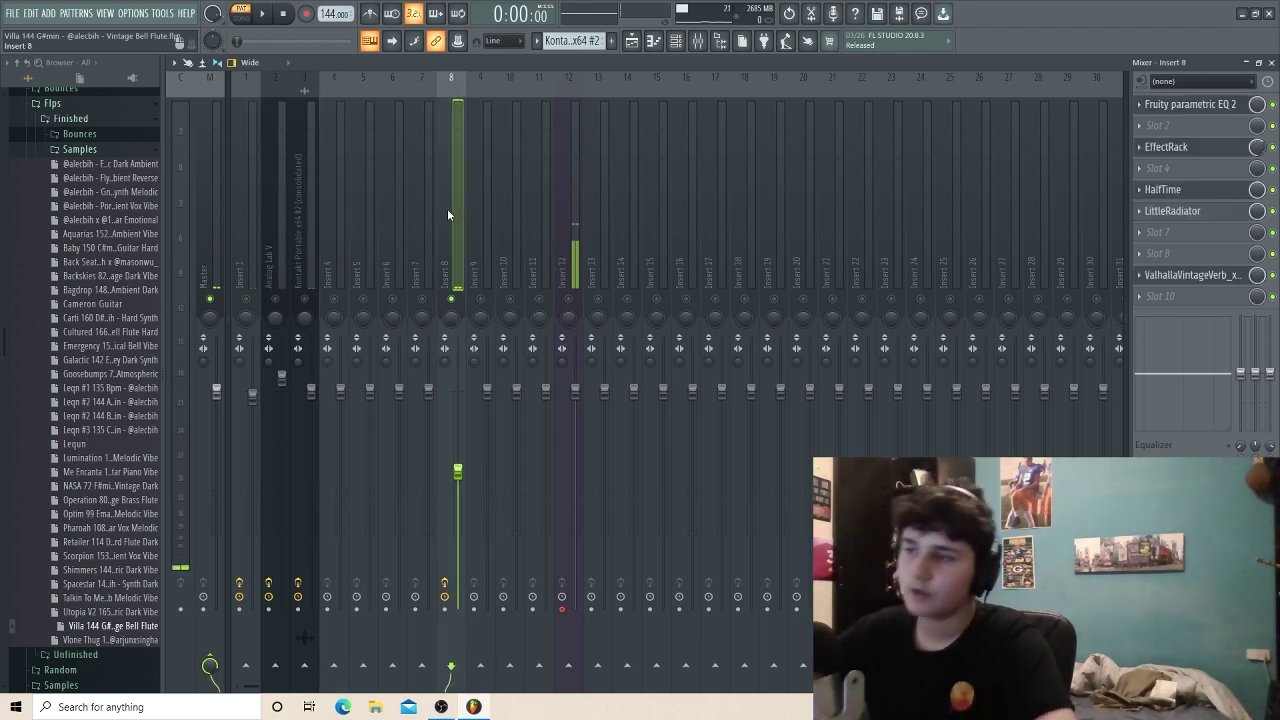
left_click(645, 45)
double_click(357, 425)
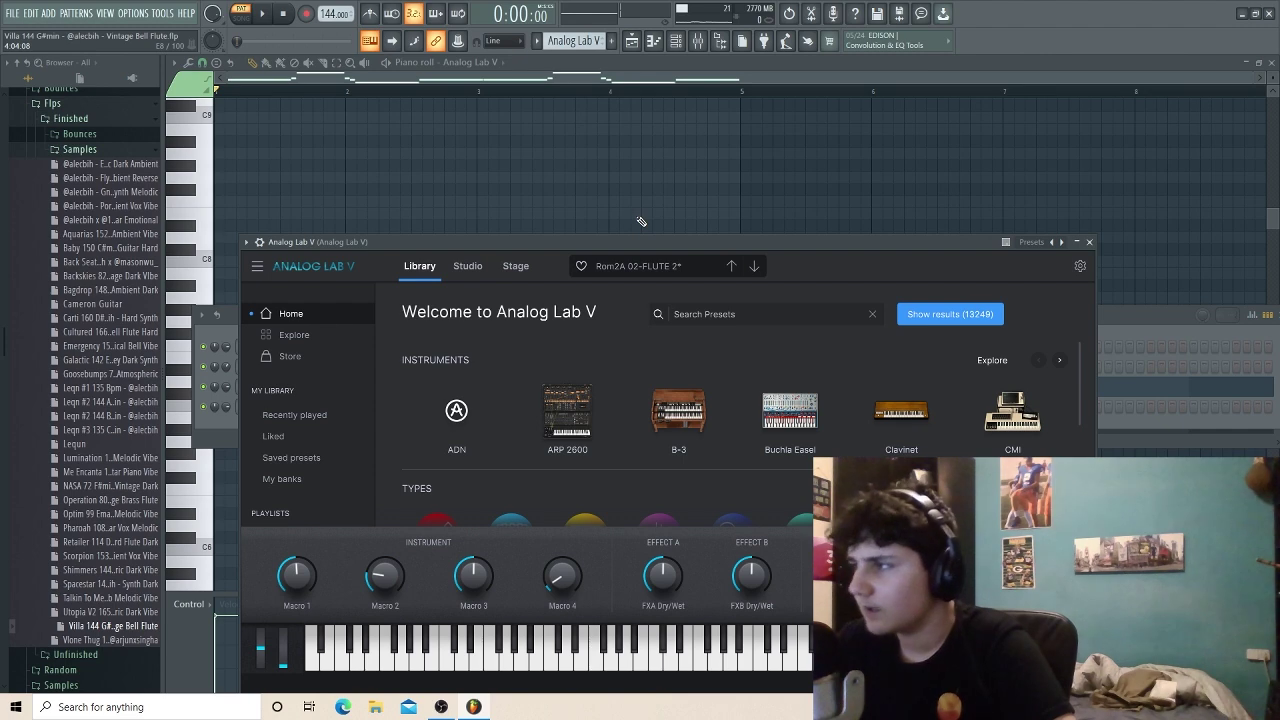
Step: Close the Analog Lab V window, and play and examine the flute melody in the piano roll
key("Escape")
key("space")
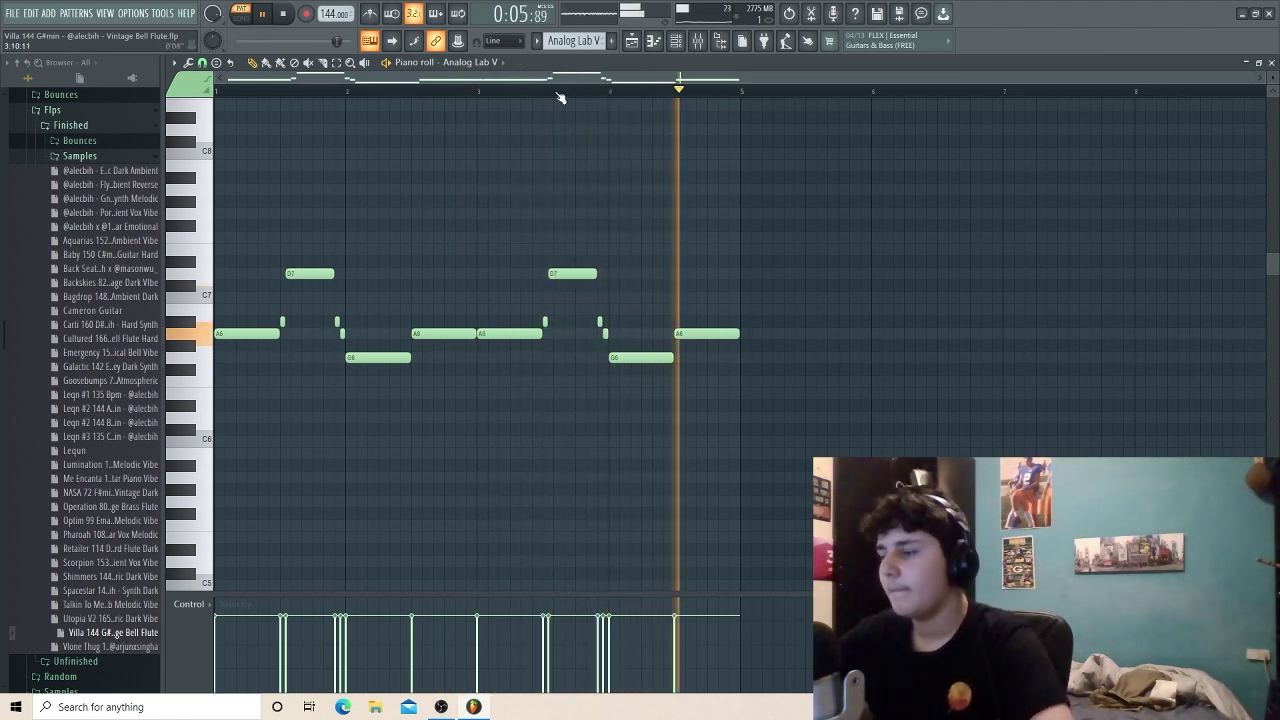
key("space")
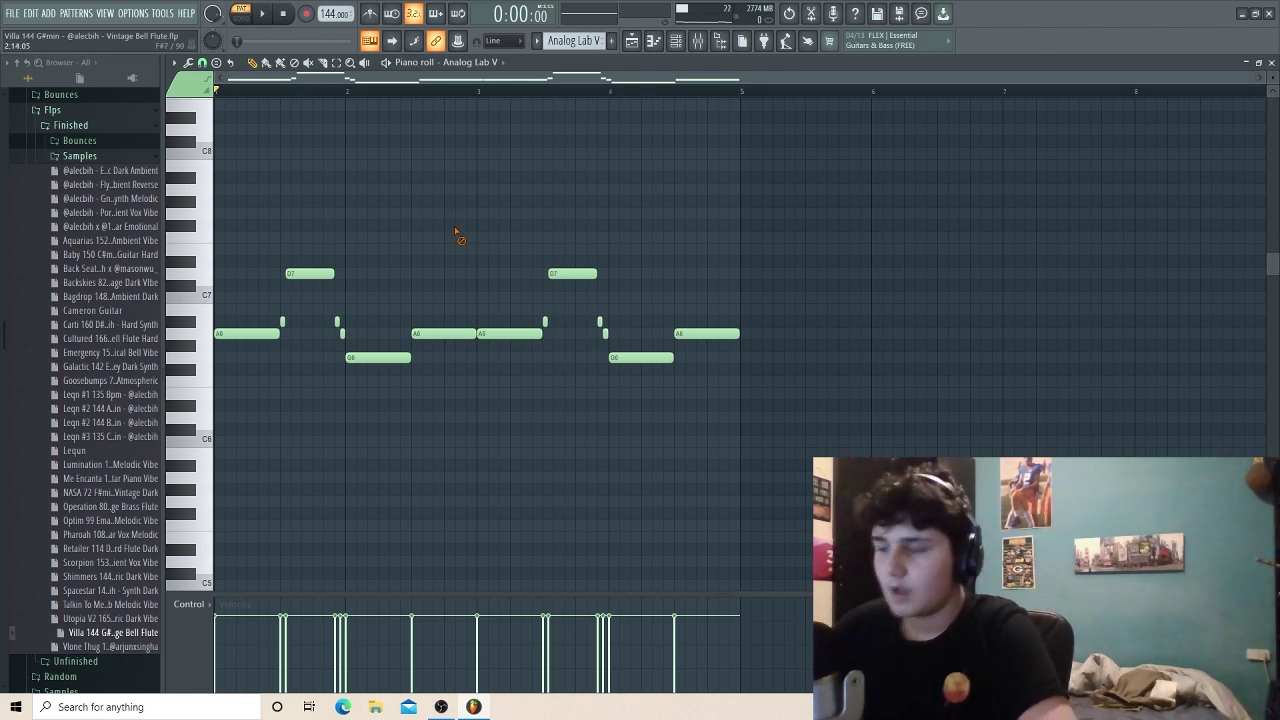
scroll(433, 191, "down", 3)
scroll(550, 210, "up", 4)
scroll(670, 230, "down", 1)
scroll(670, 230, "up", 1)
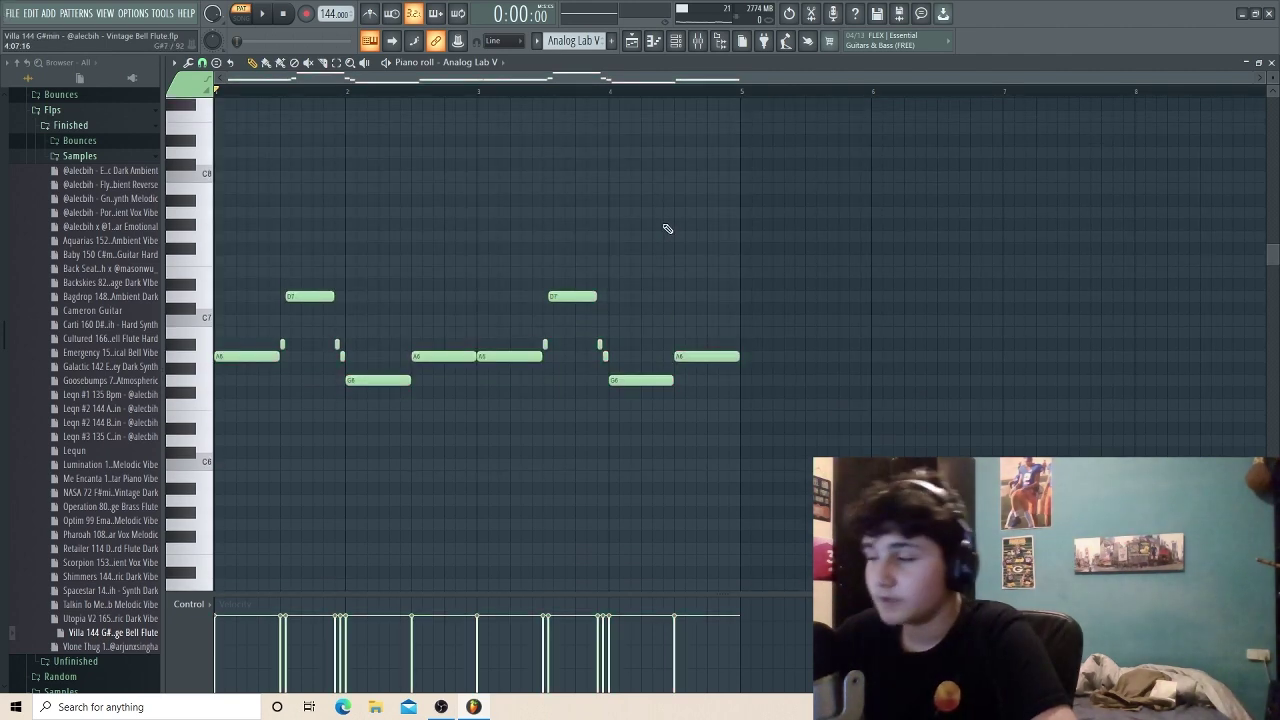
Step: Review both Fruity parametric EQ 2 instances, ValhallaVintageVerb and Fruity delay 2 on the Analog Lab V mixer track
key("F9")
left_click(1190, 147)
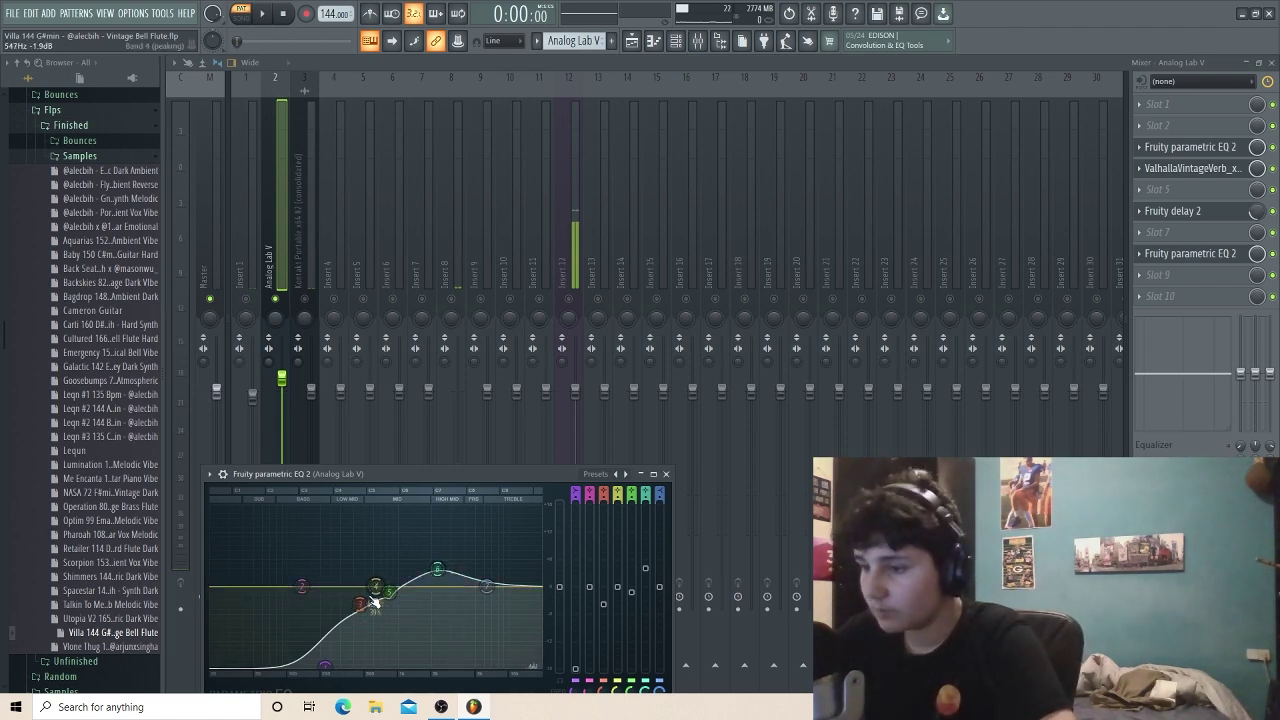
left_click(1190, 168)
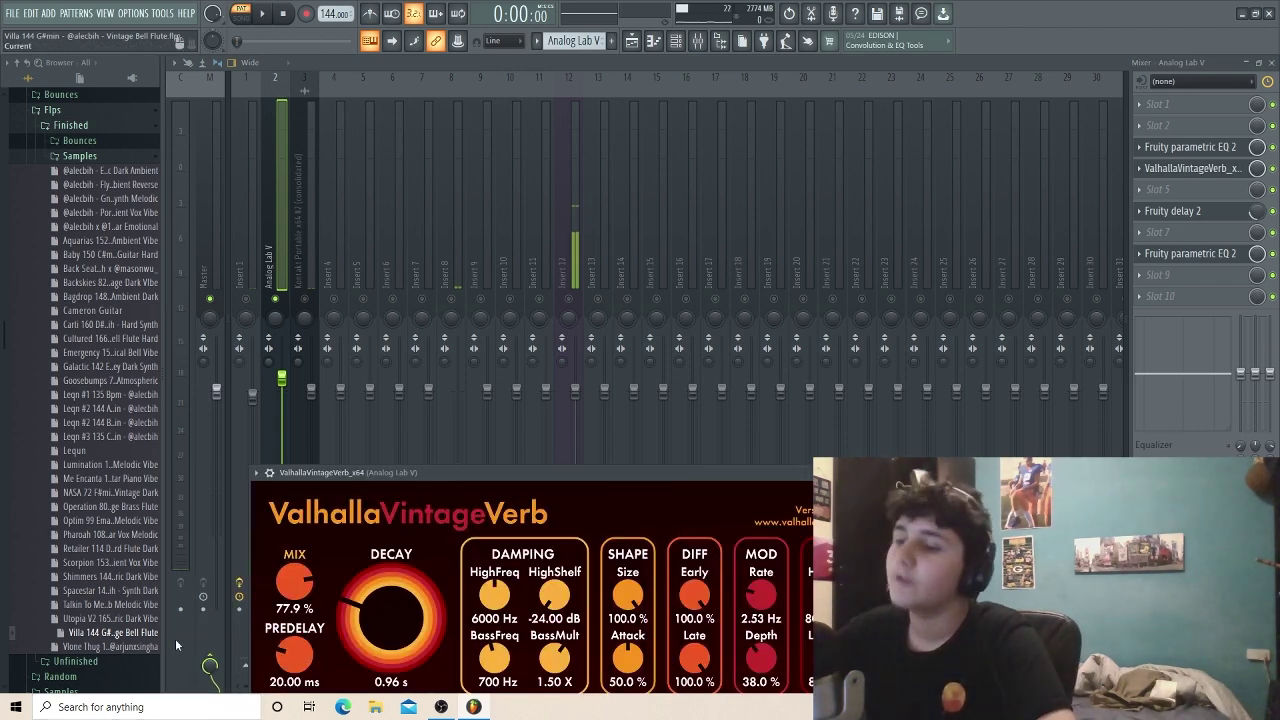
left_click(1165, 214)
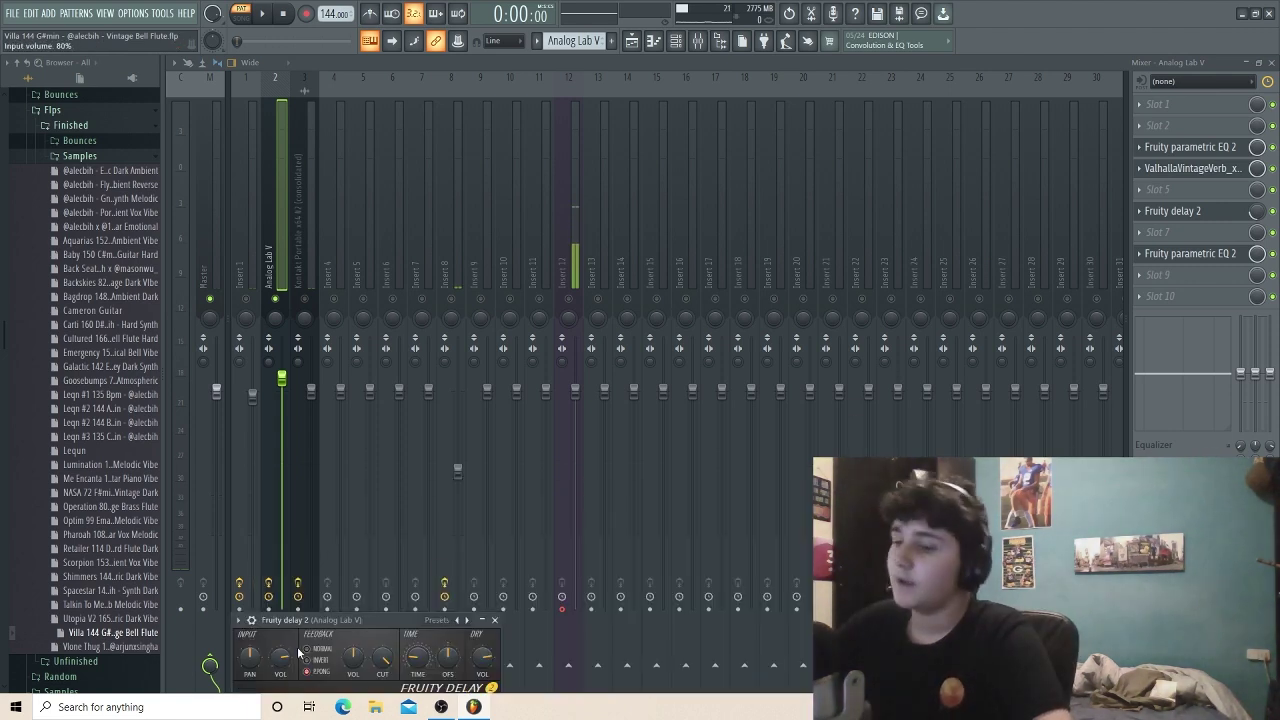
left_click_drag(296, 627, 324, 443)
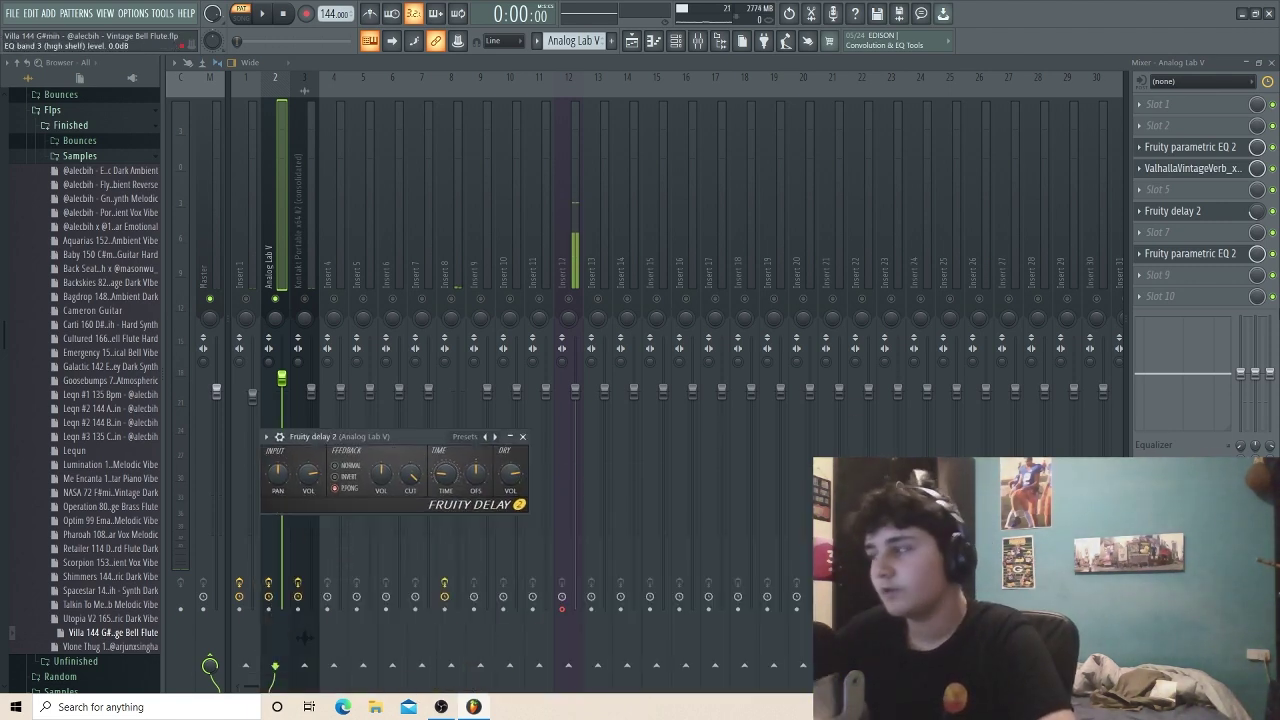
left_click(1225, 254)
left_click_drag(467, 641, 464, 265)
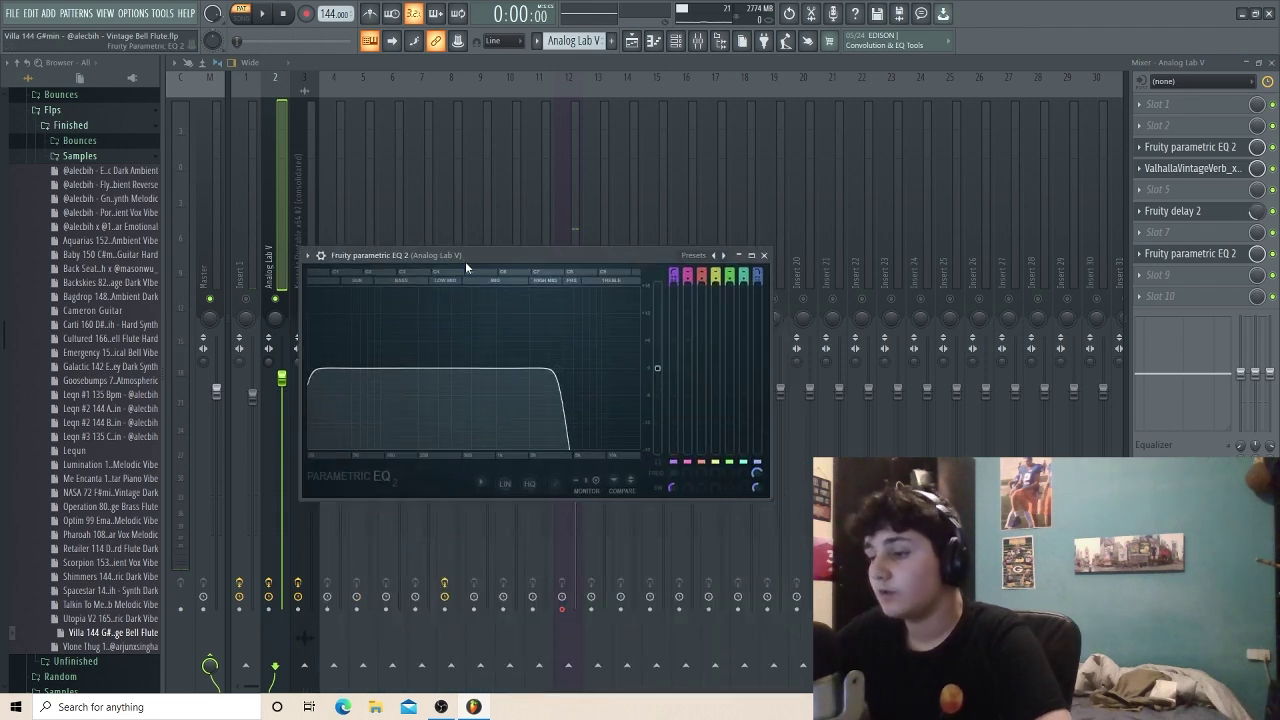
Step: Try to consolidate the playlist clips on Tracks 6, 8 and 9 into a 16-bit stereo WAV file
key("F5")
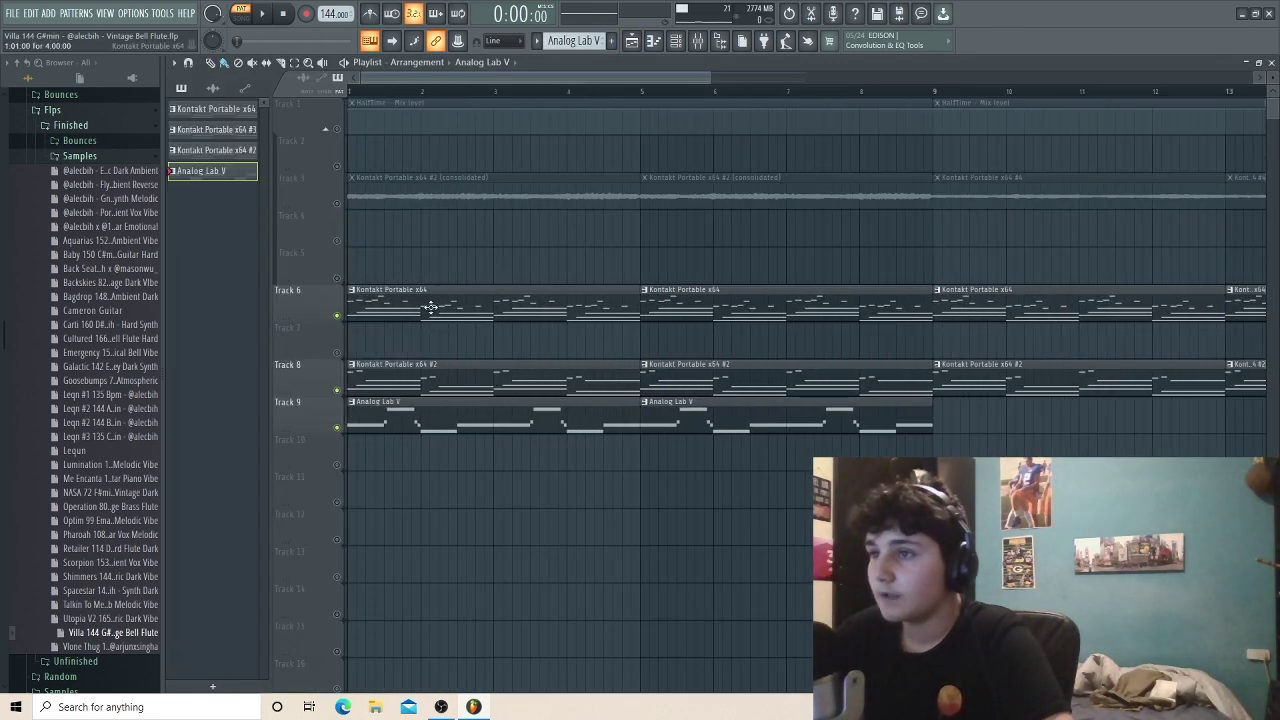
left_click_drag(898, 530, 348, 288)
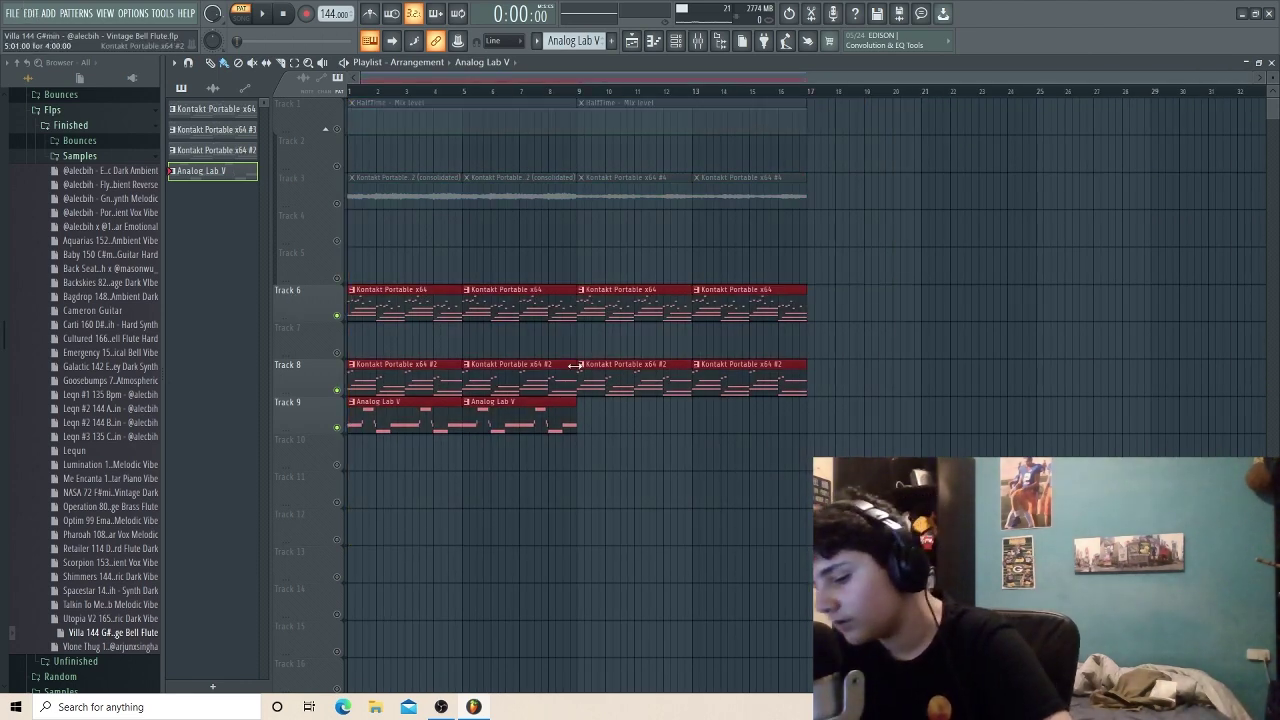
key("ctrl+alt+c")
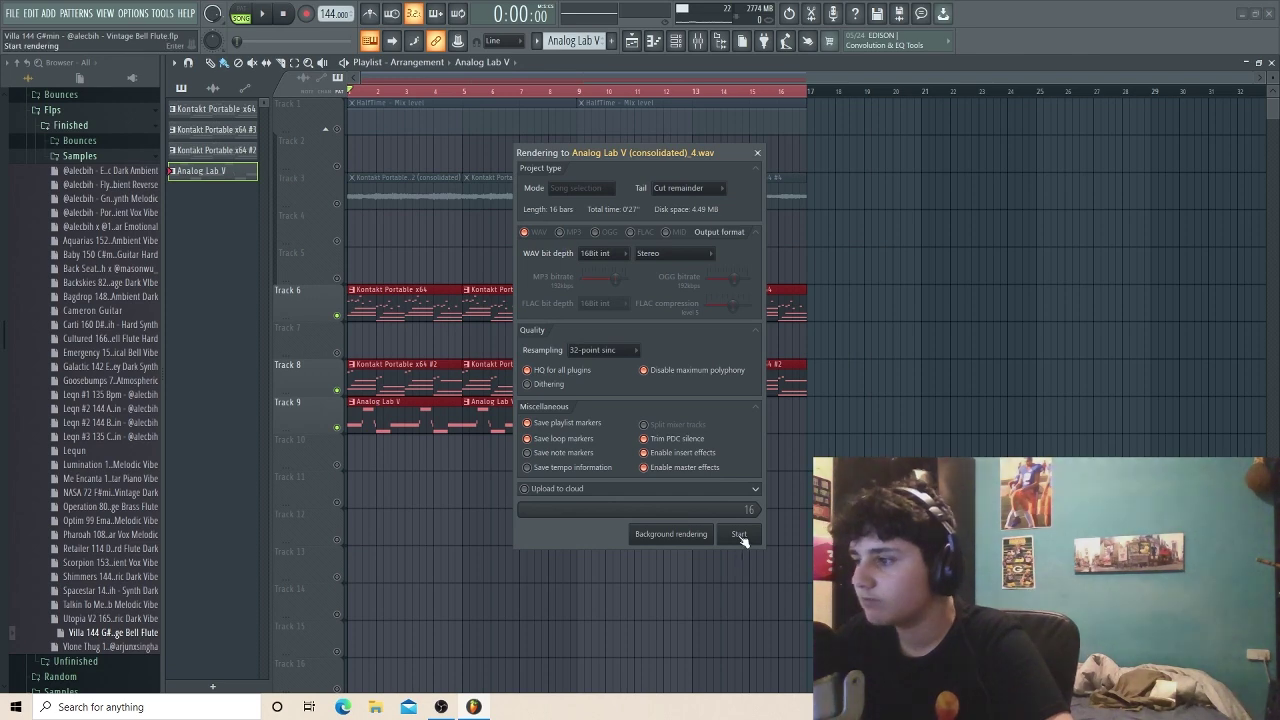
left_click(737, 534)
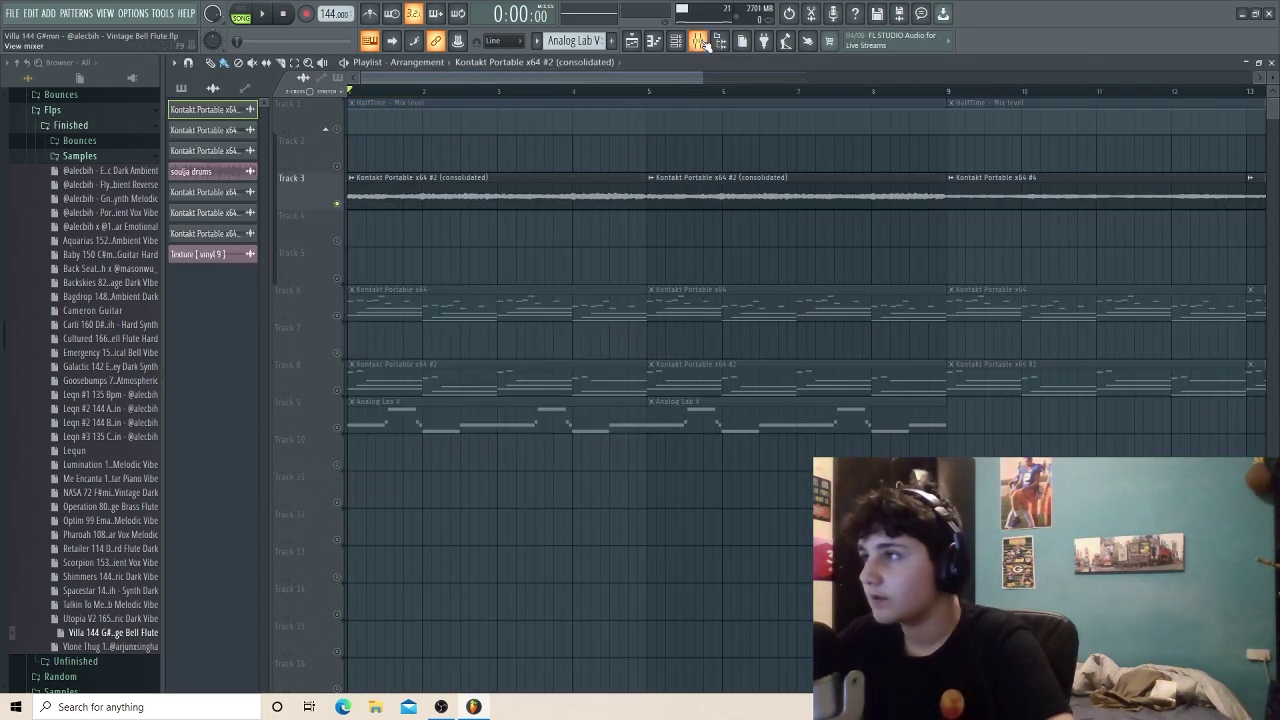
Step: Review HalfTime, Fruity parametric EQ 2, EffectRack with MicroShift and Radiator, and ValhallaVintageVerb on the consolidated Kontakt track in the mixer
left_click(700, 41)
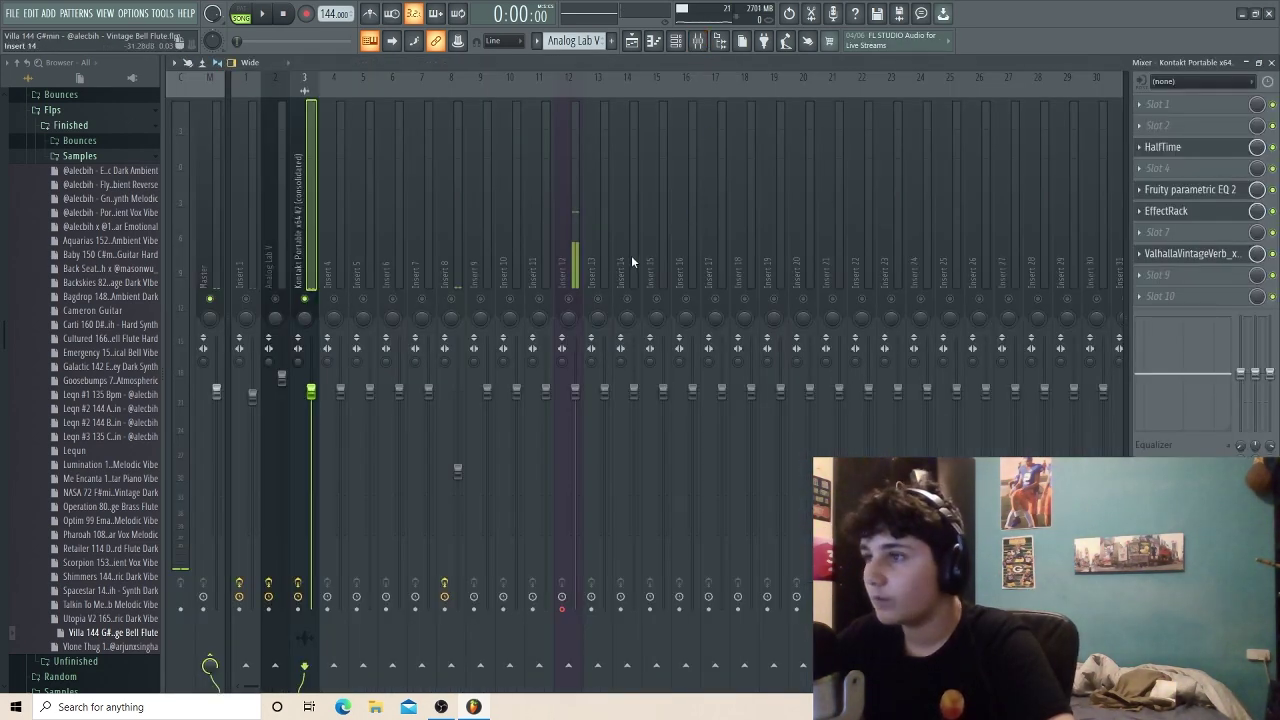
left_click(1180, 152)
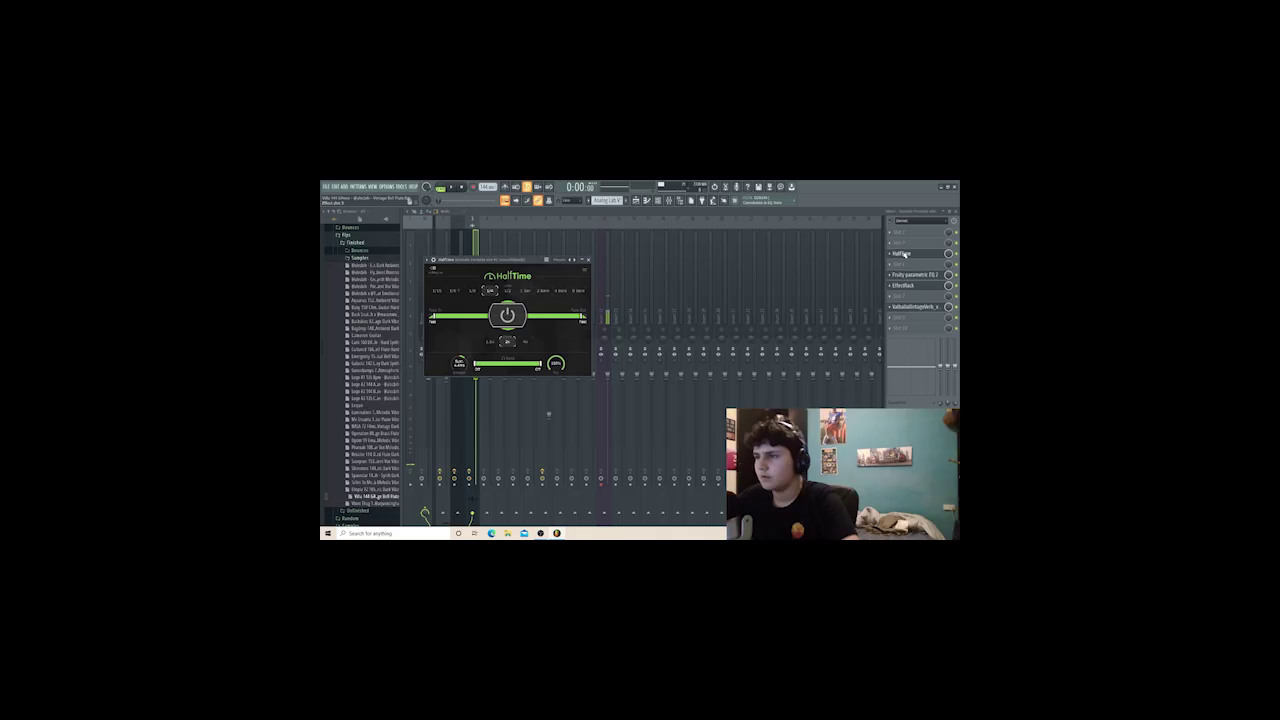
left_click(1163, 150)
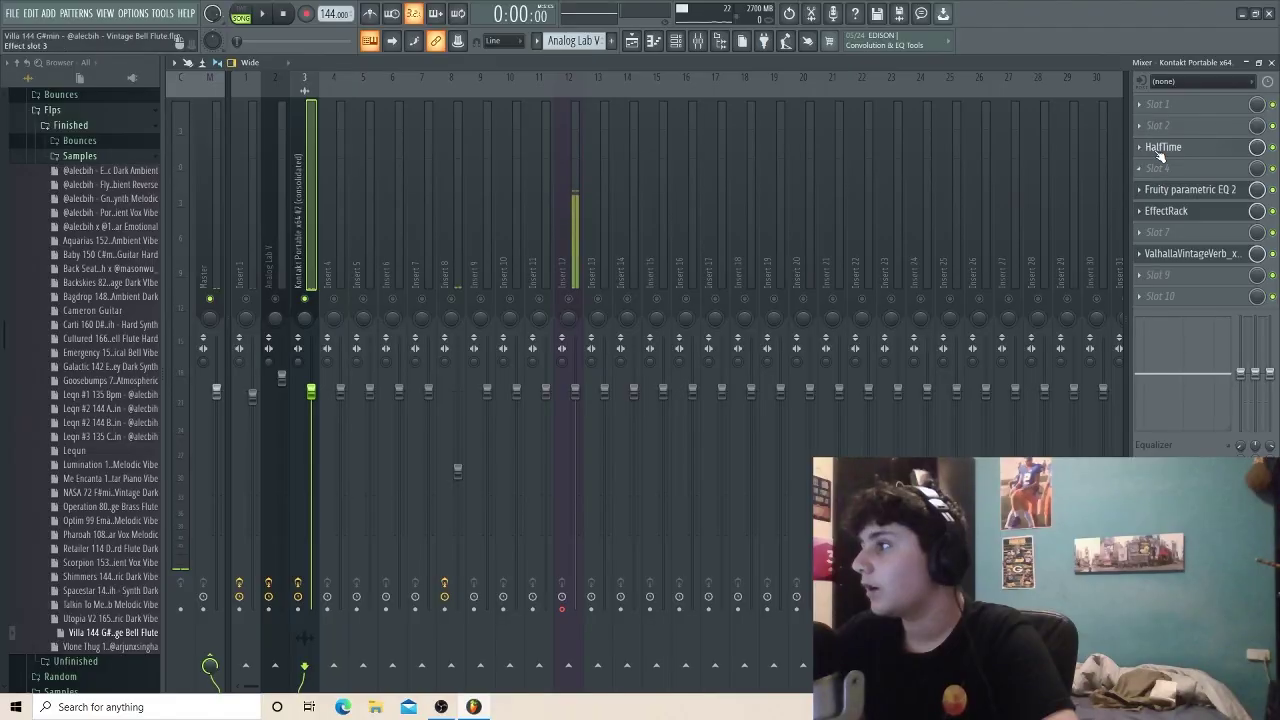
left_click(1160, 152)
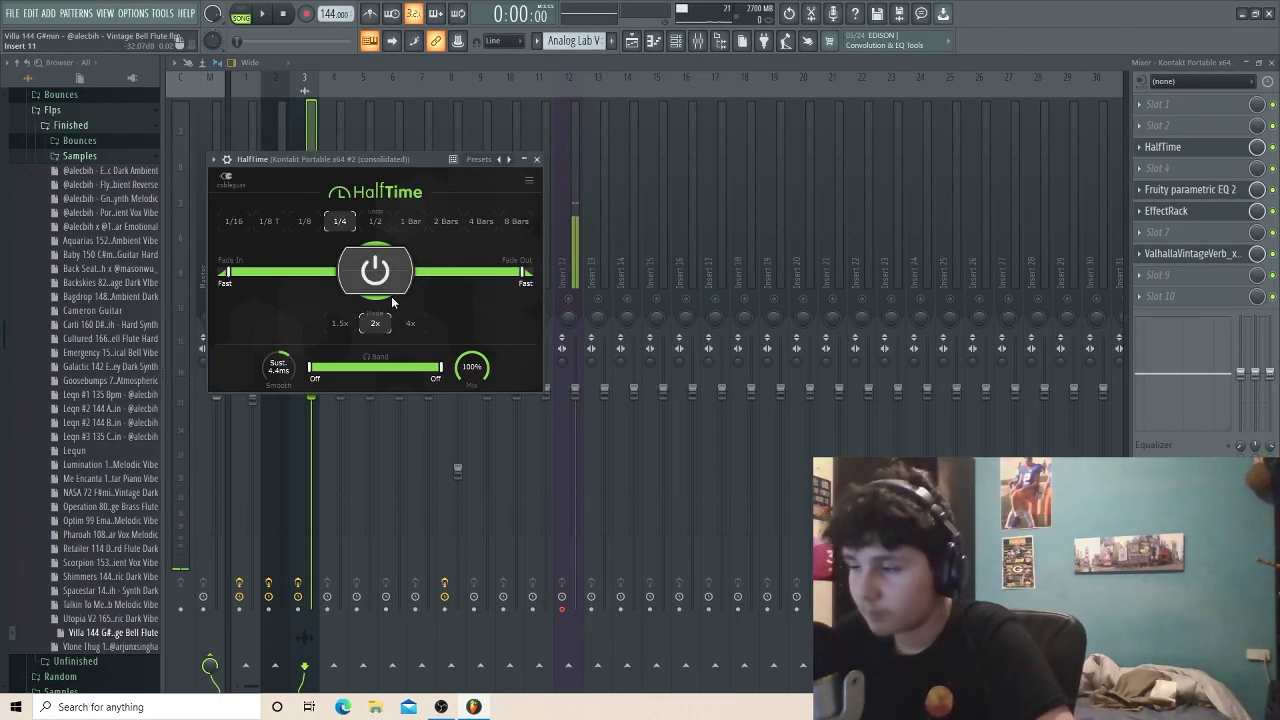
left_click(1192, 189)
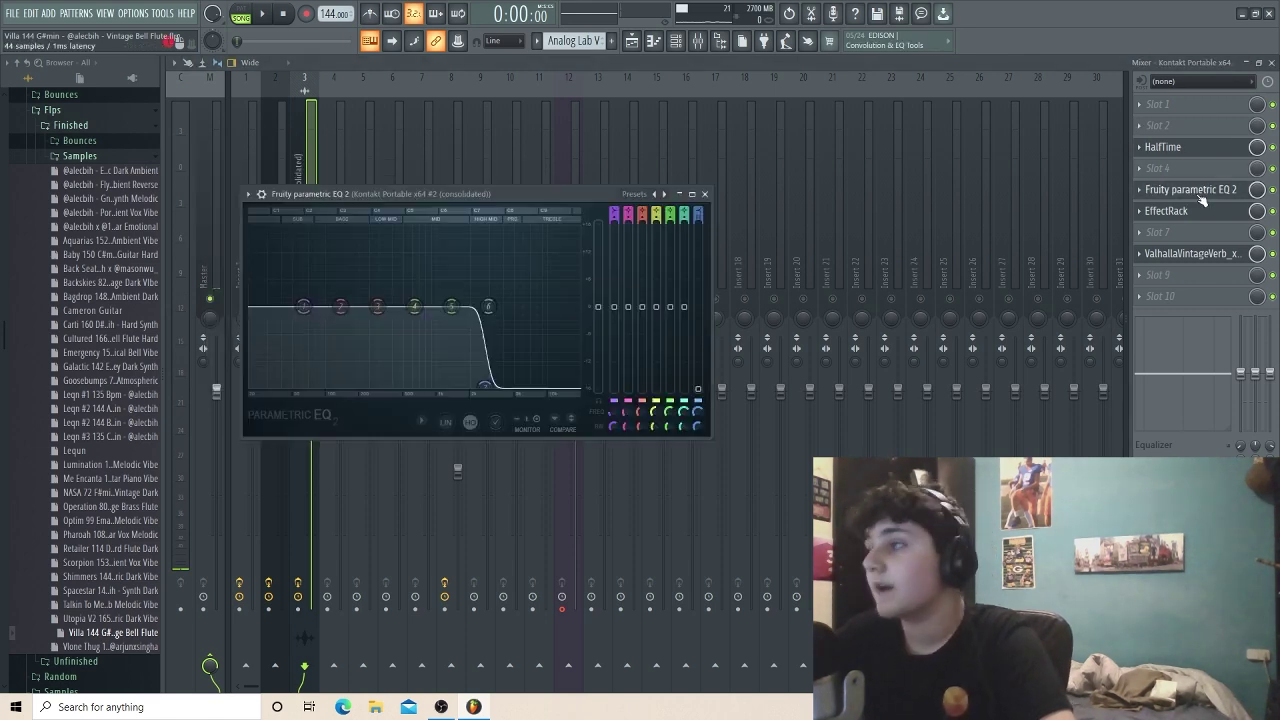
left_click(1166, 211)
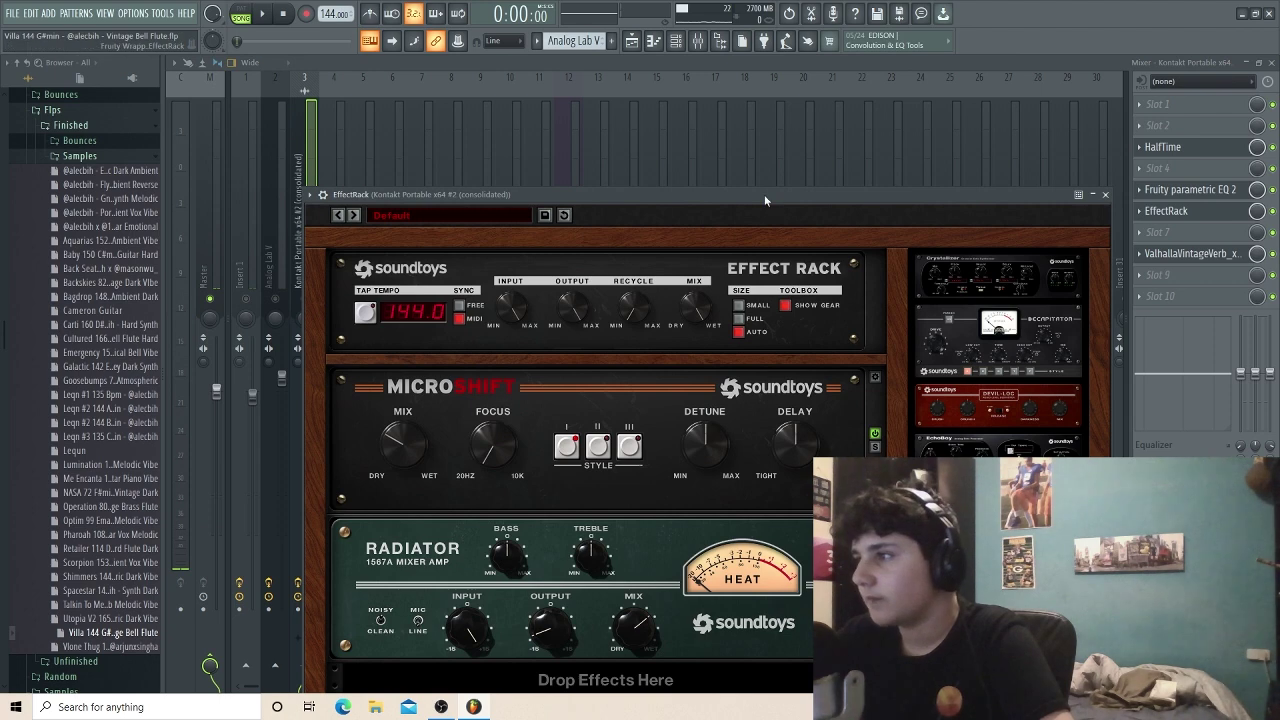
left_click_drag(764, 194, 699, 53)
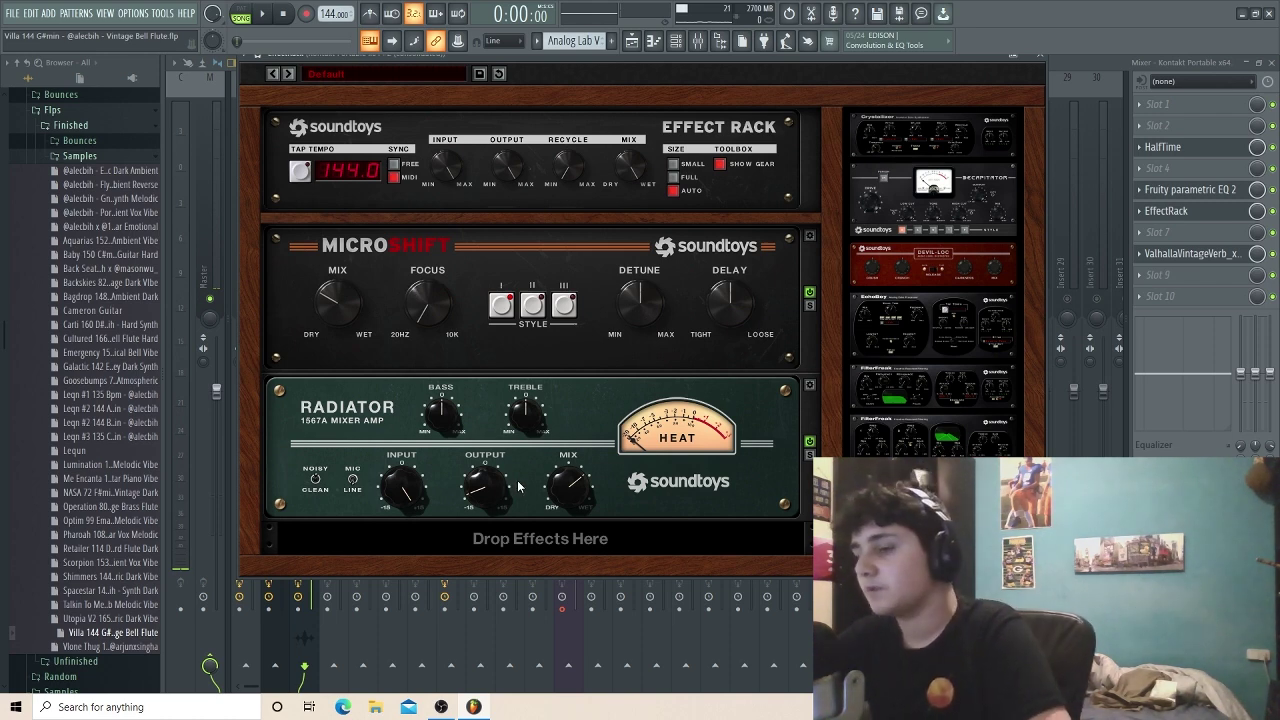
left_click(1185, 253)
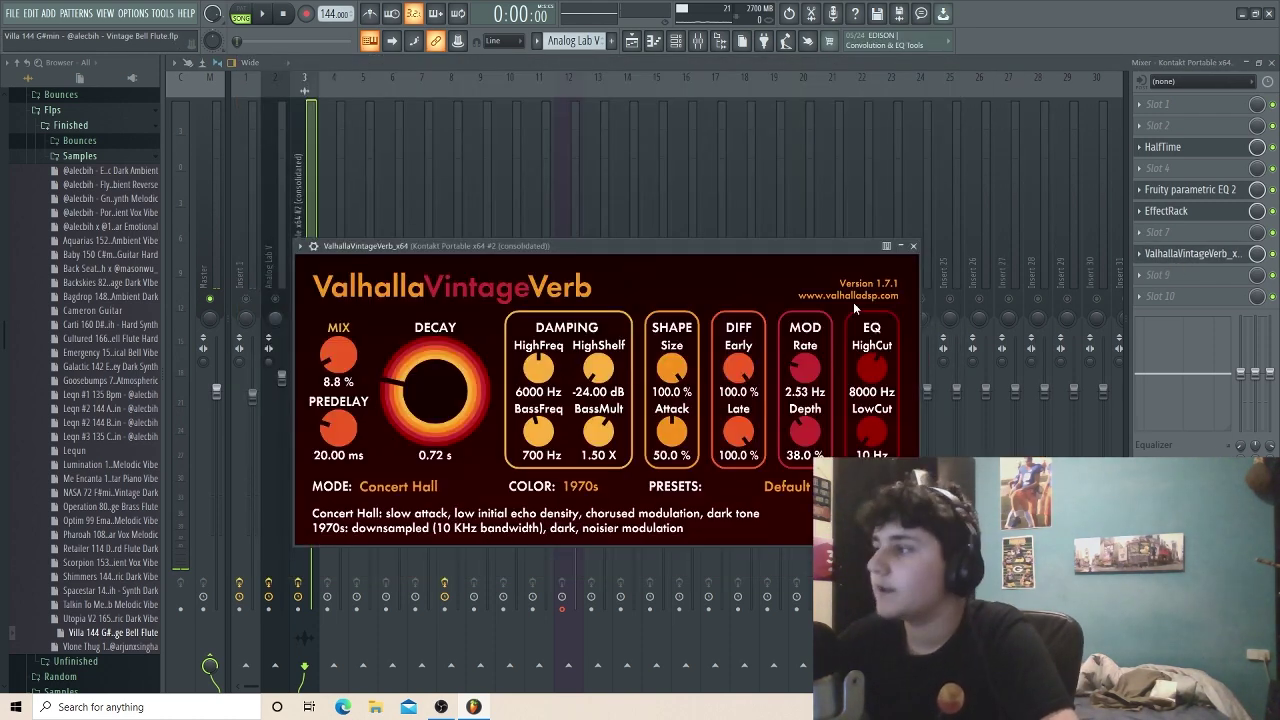
Step: Play the consolidated audio on playlist Track 3 while watching the mixer levels and the arrangement
key("F5")
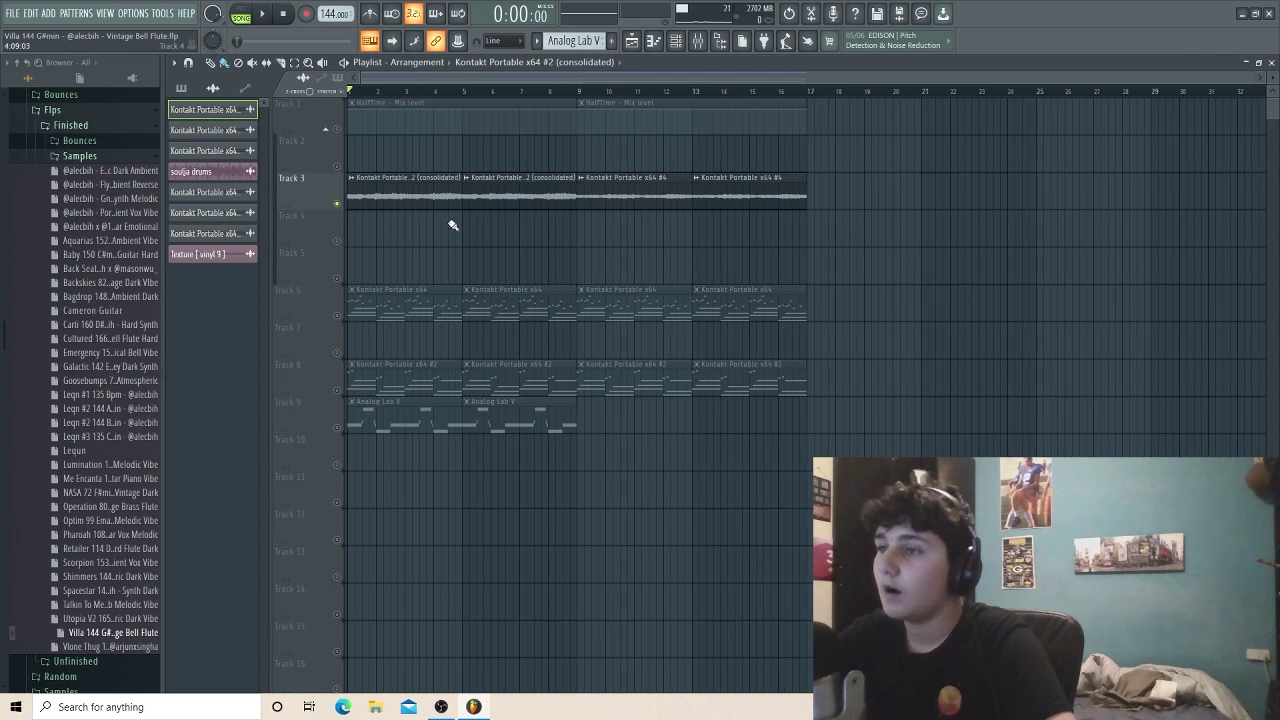
key("F9")
key("space")
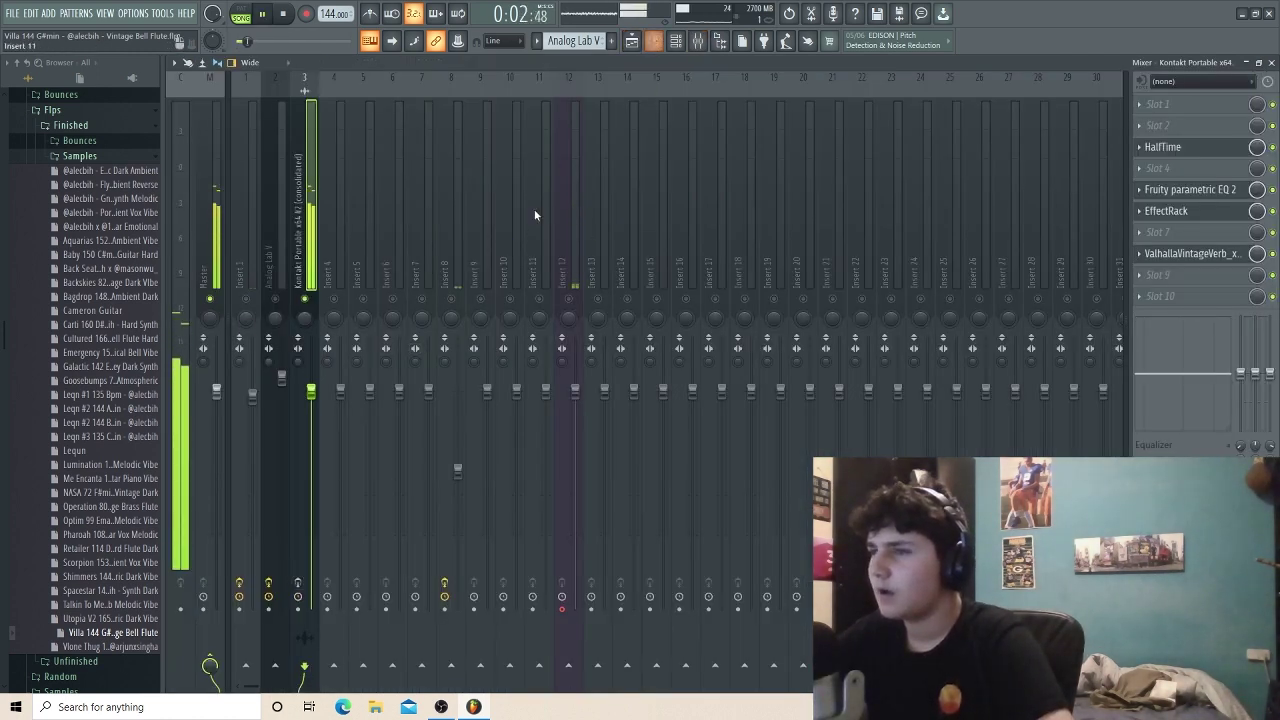
key("space")
key("space")
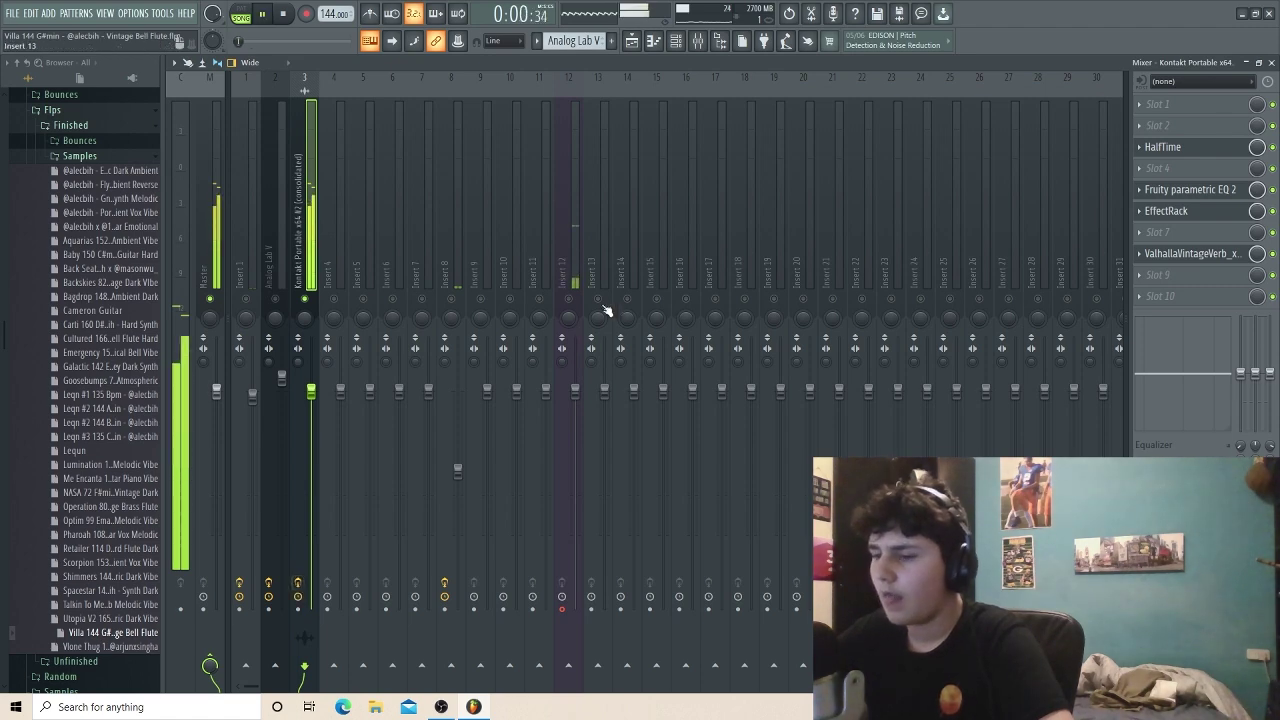
key("F5")
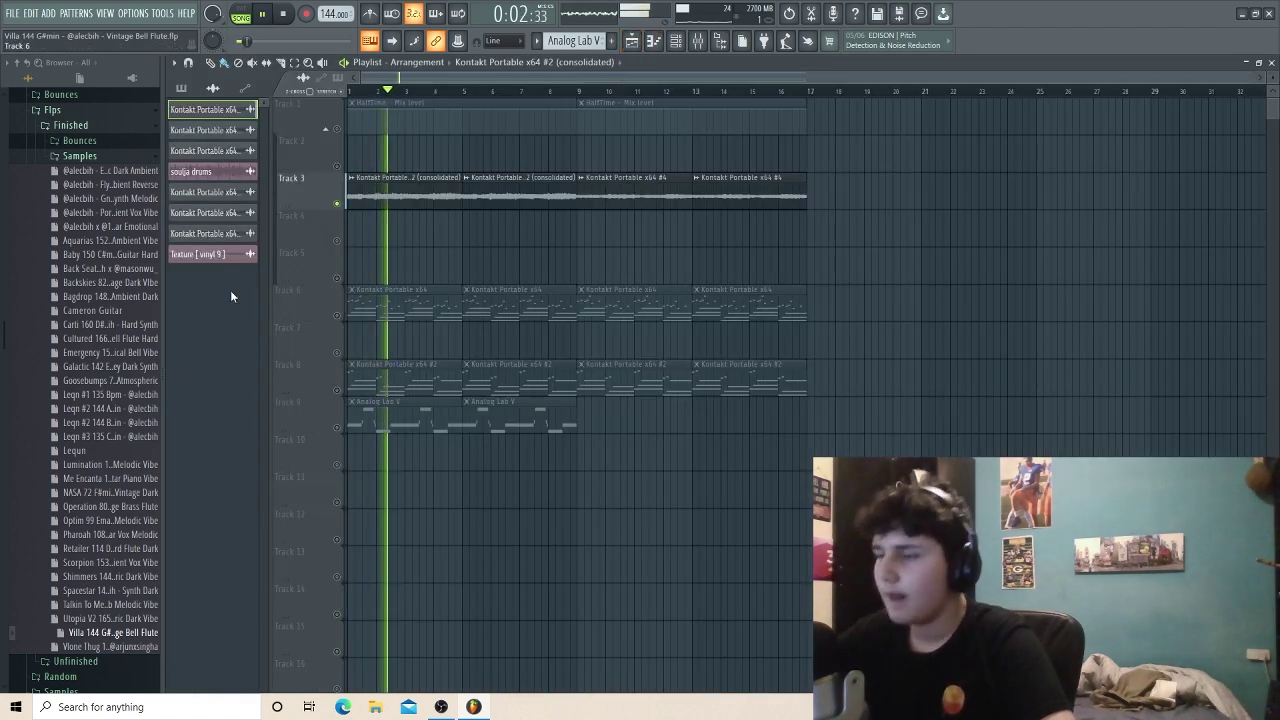
scroll(428, 214, "down", 3)
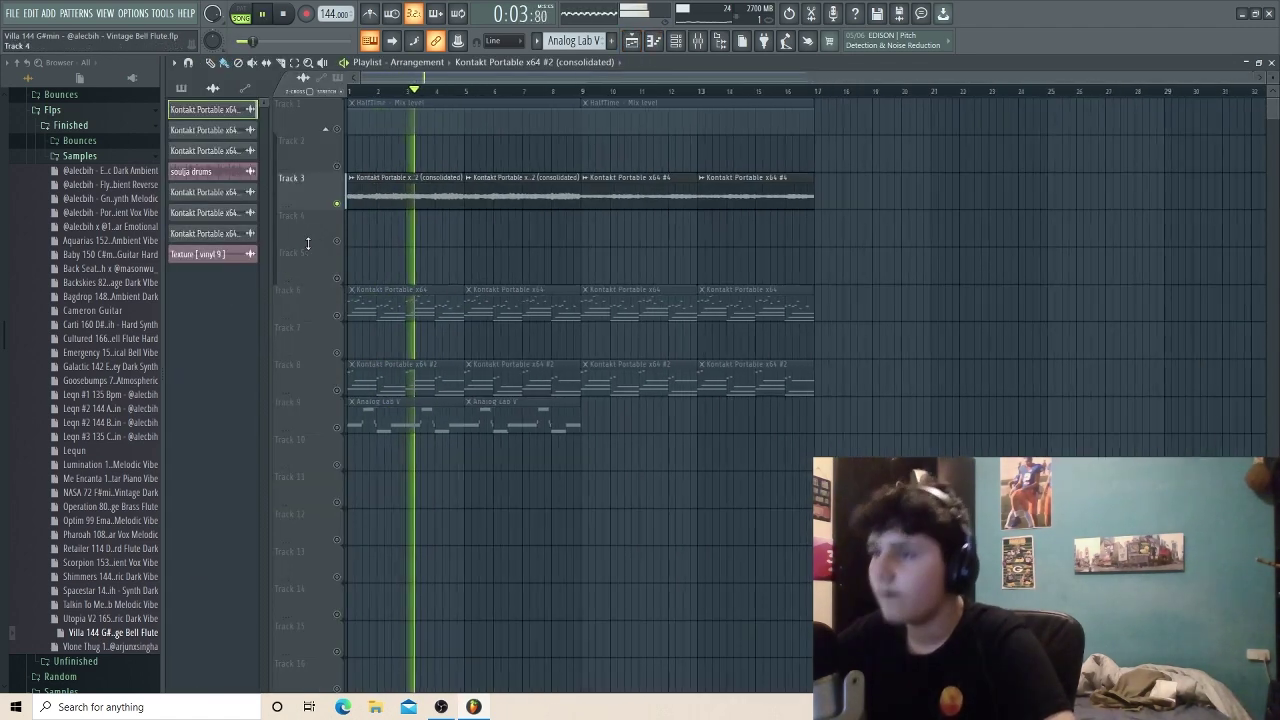
key("space")
Step: Inspect the pitch and Reverse settings of the consolidated clip on Track 3, and play back the arrangement
double_click(424, 205)
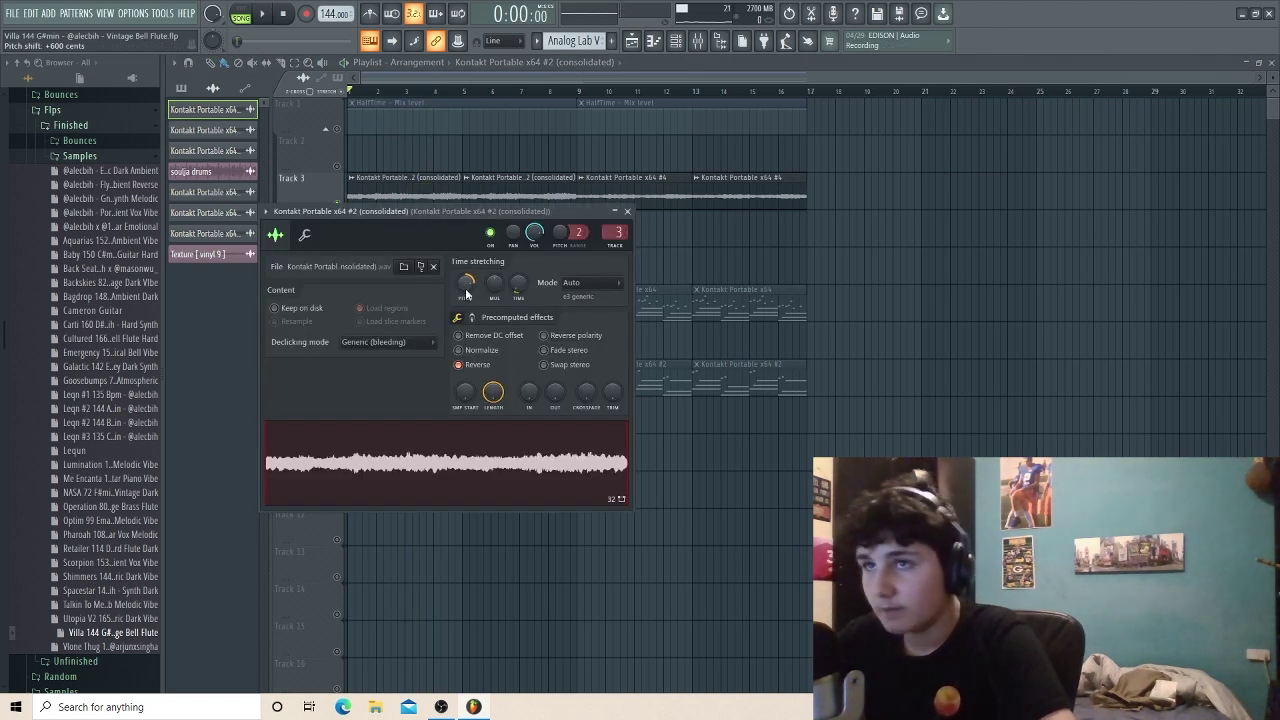
key("Escape")
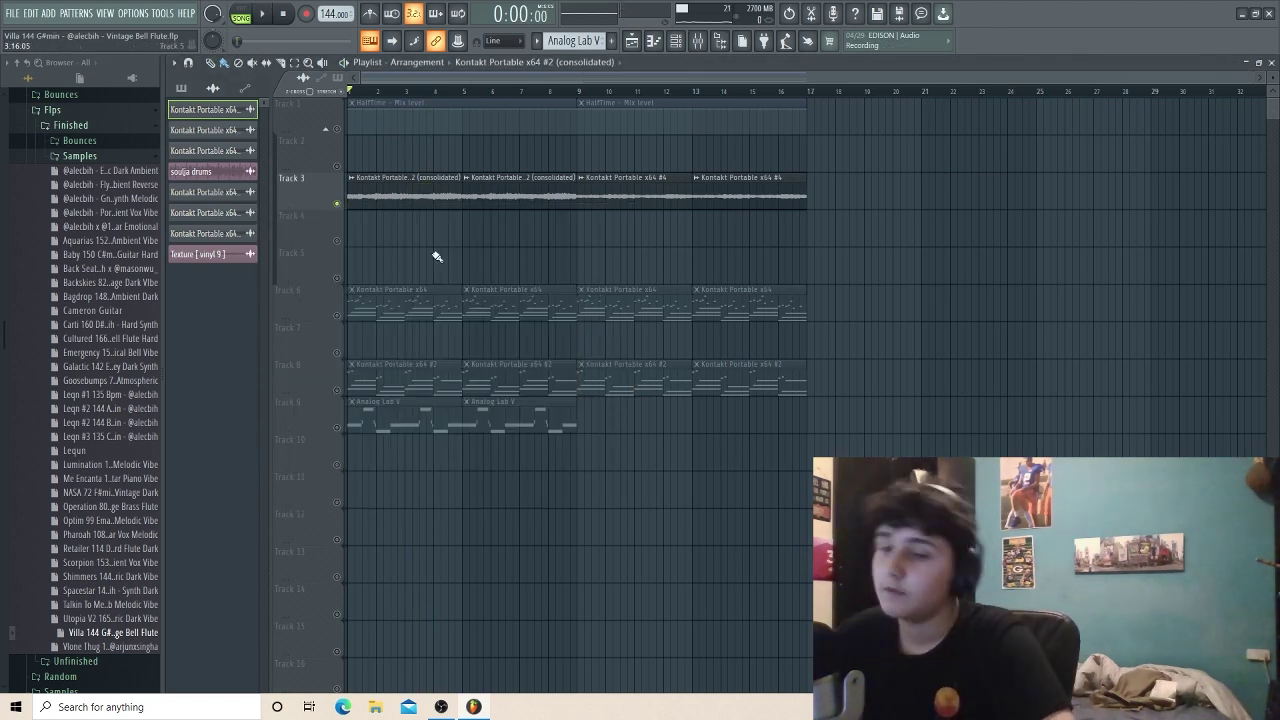
key("space")
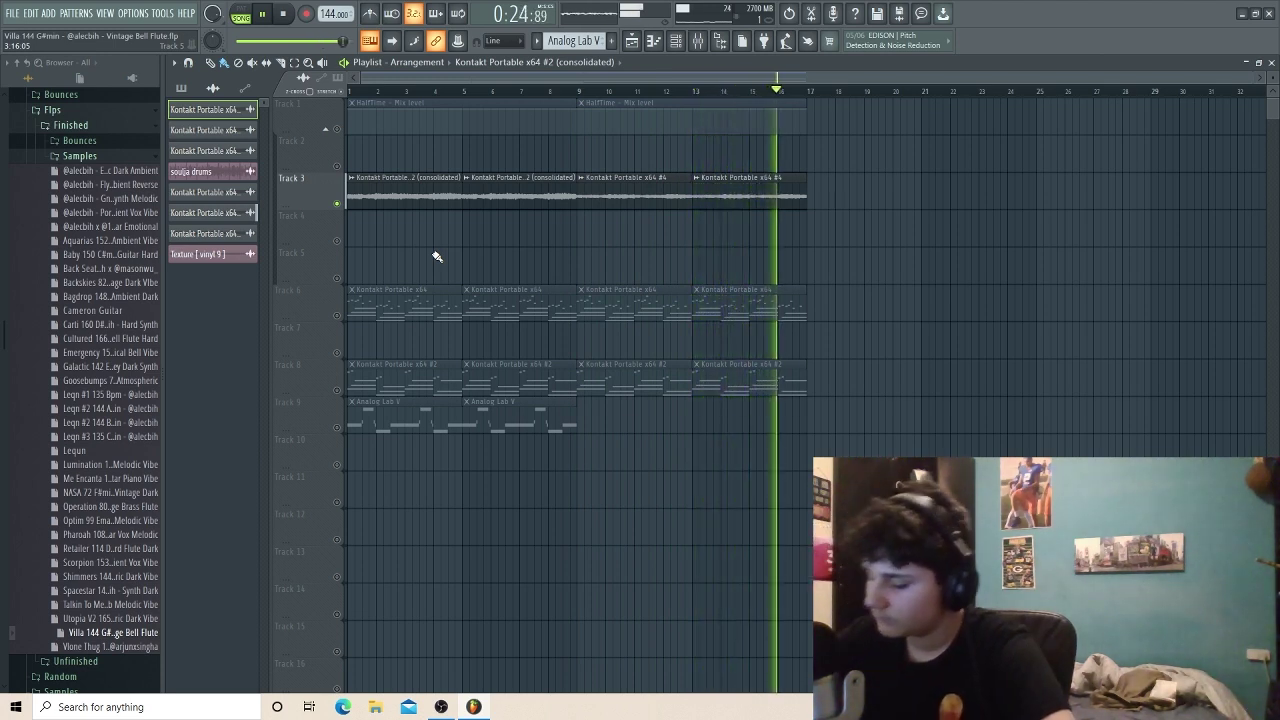
key("space")
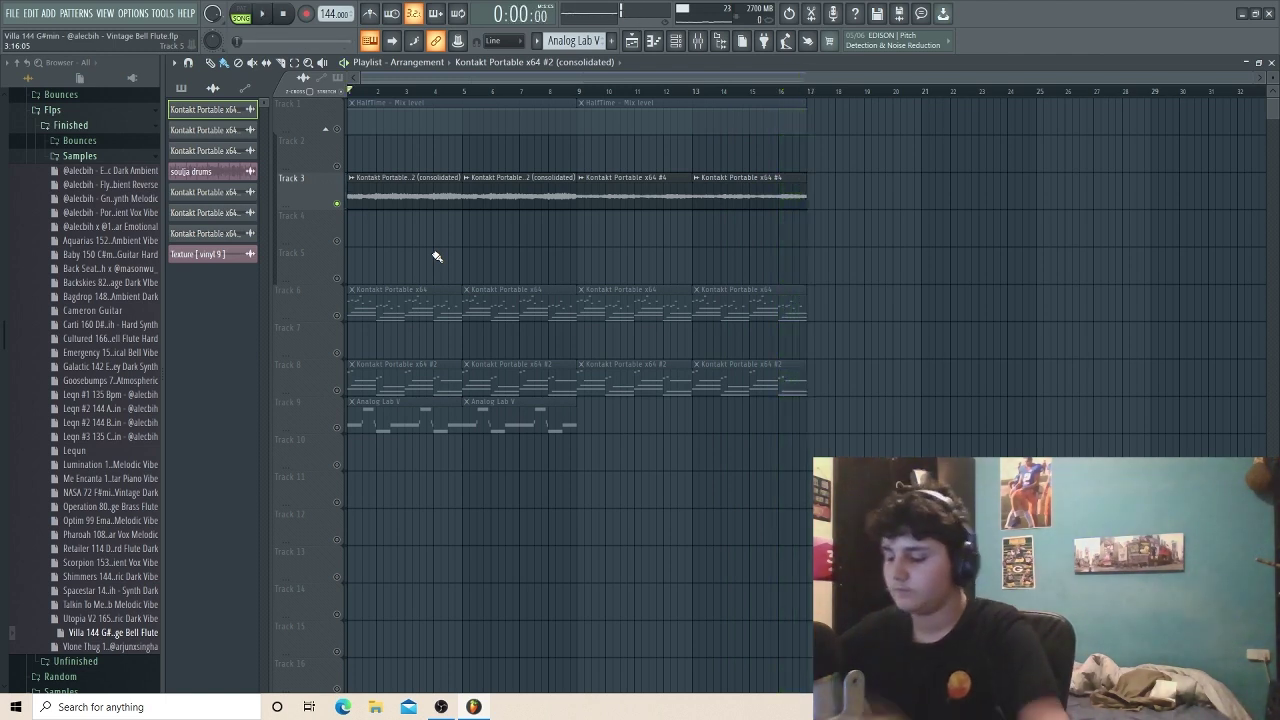